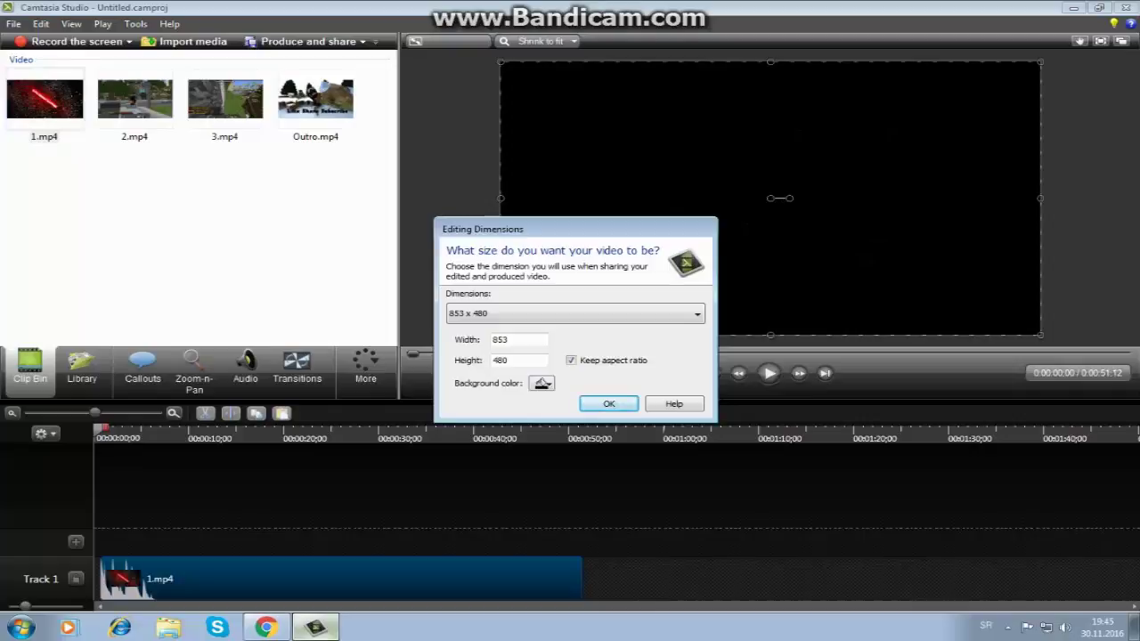
Set the editing dimensions to 1280 x 720 and align 1.mp4 with the very start of Track 1.
left_click(576, 313)
left_click(575, 419)
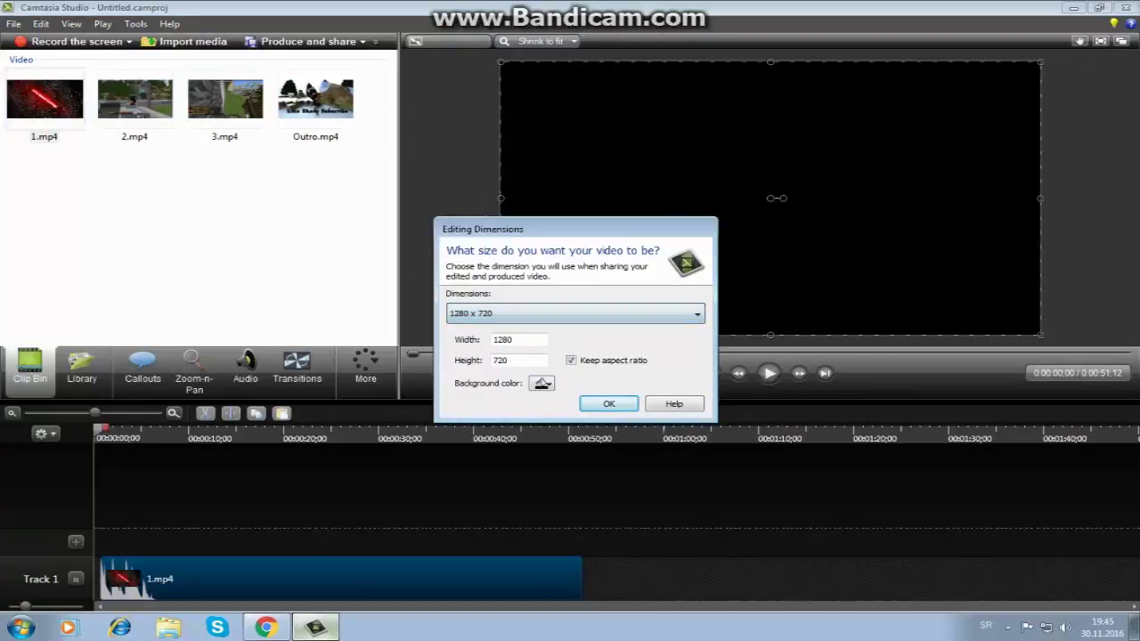
left_click(609, 405)
left_click_drag(160, 578, 151, 579)
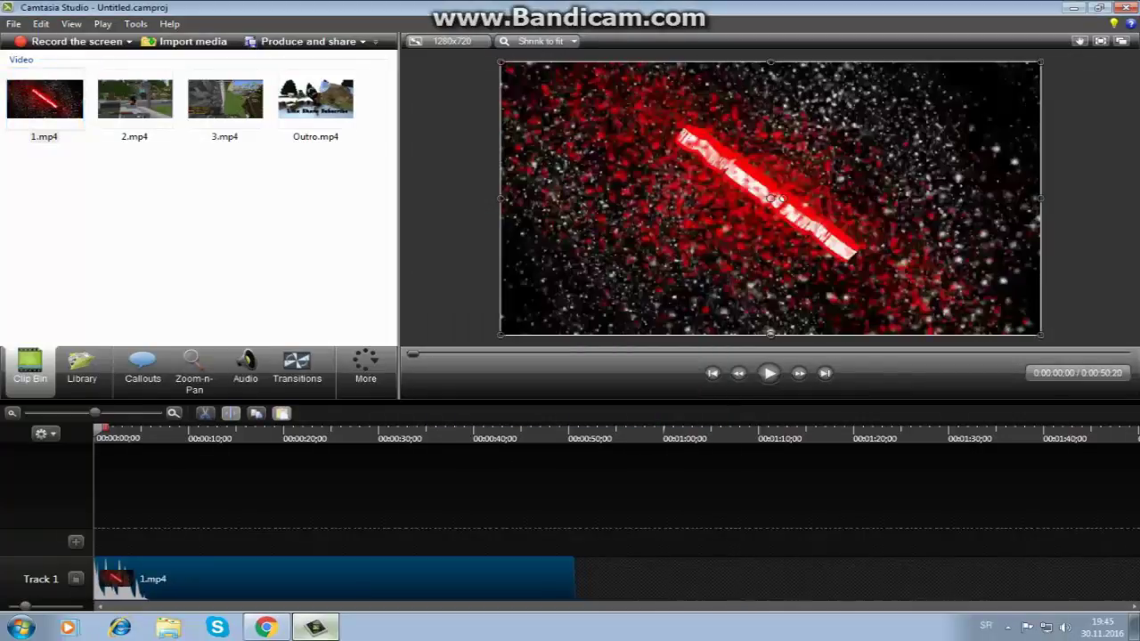
Place 2.mp4, 3.mp4 and Outro.mp4 one after another behind 1.mp4 on Track 1.
left_click(135, 99)
left_click_drag(134, 100, 579, 579)
left_click(225, 100)
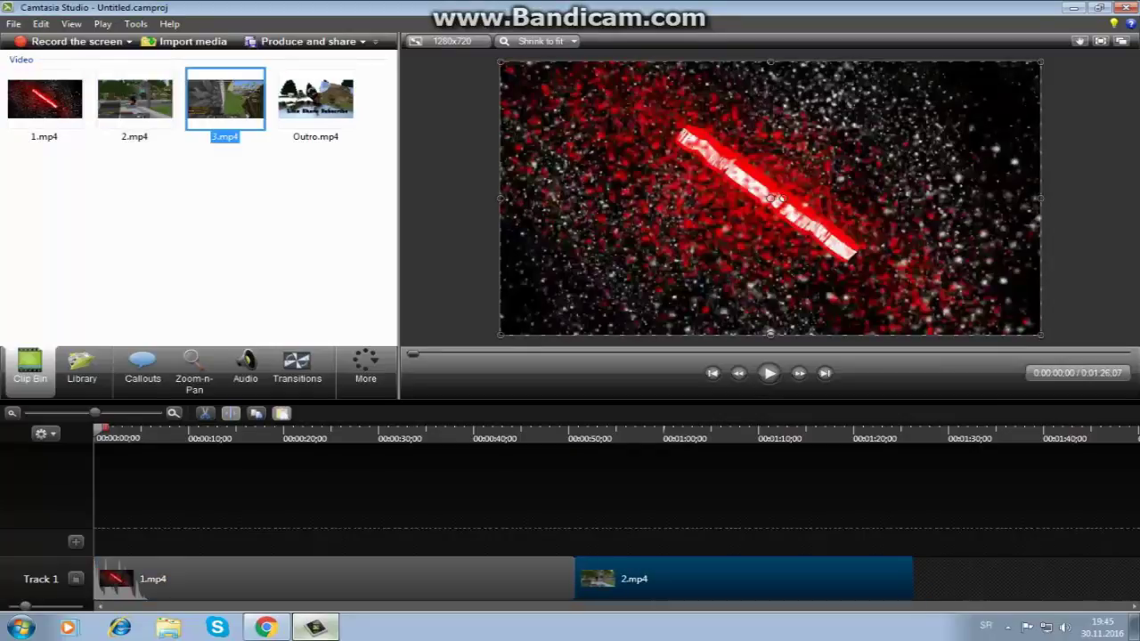
left_click_drag(224, 100, 213, 579)
left_click(315, 100)
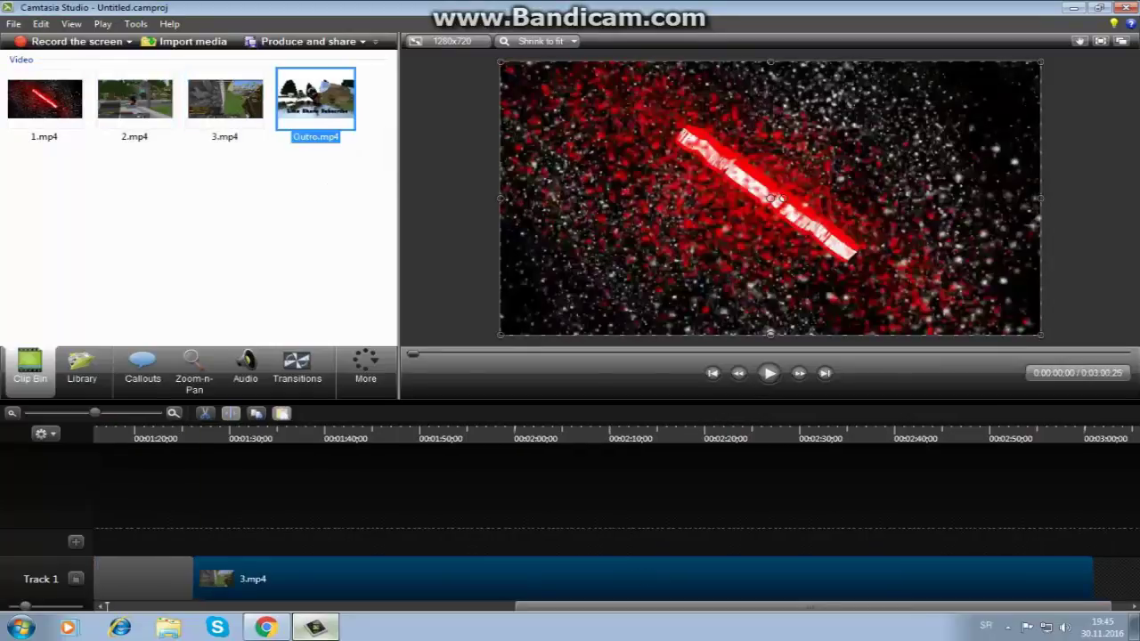
left_click_drag(315, 100, 1050, 578)
left_click_drag(826, 606, 390, 606)
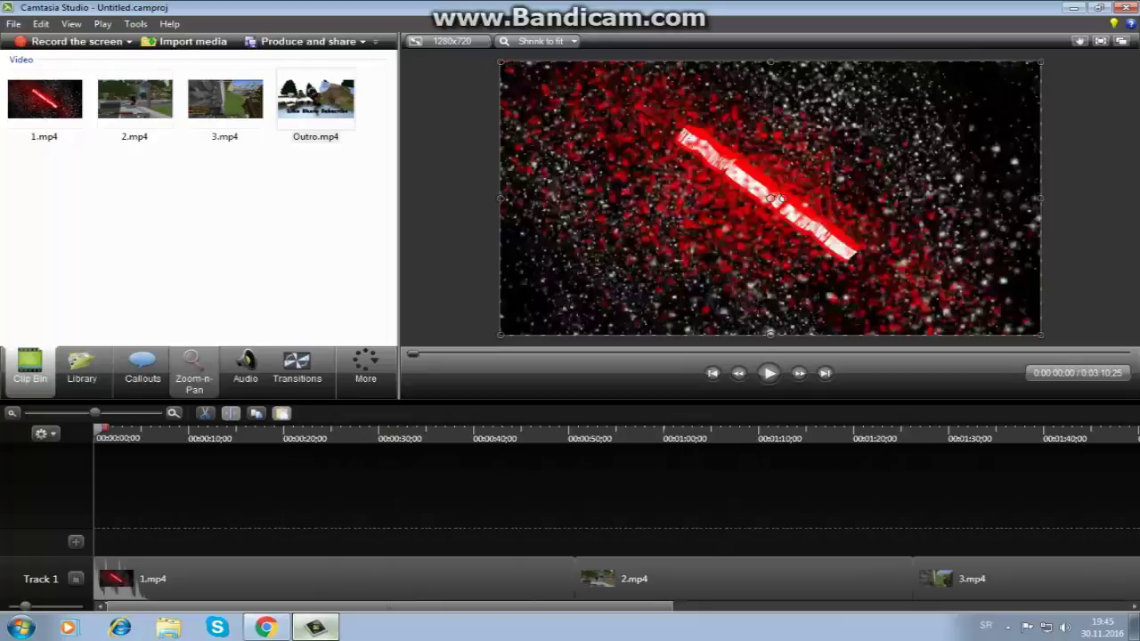
left_click(193, 369)
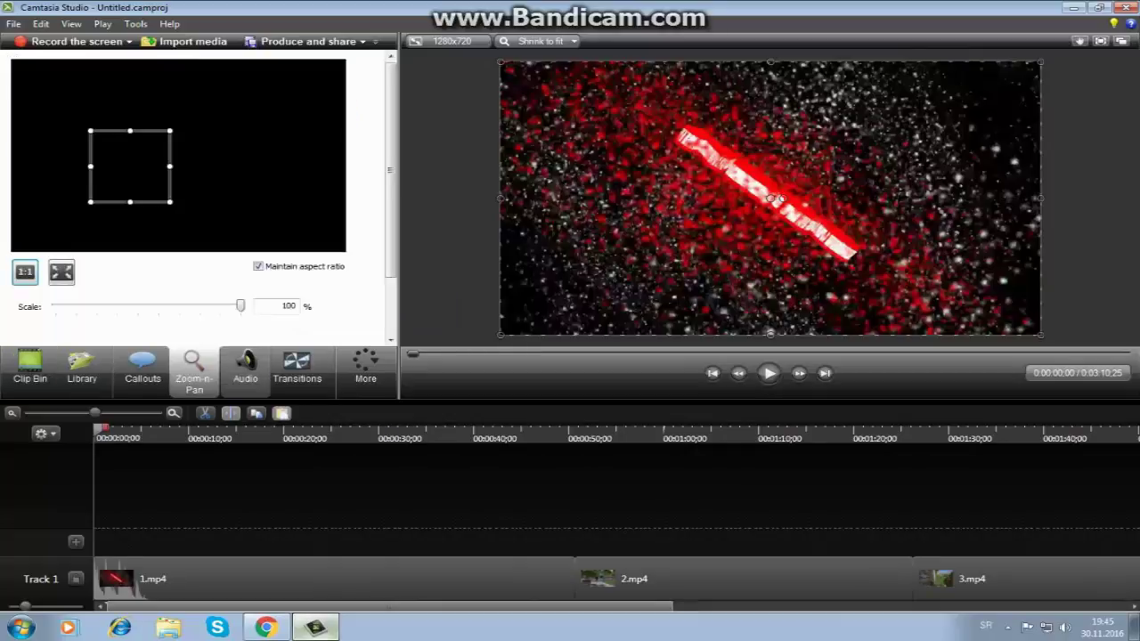
left_click(30, 369)
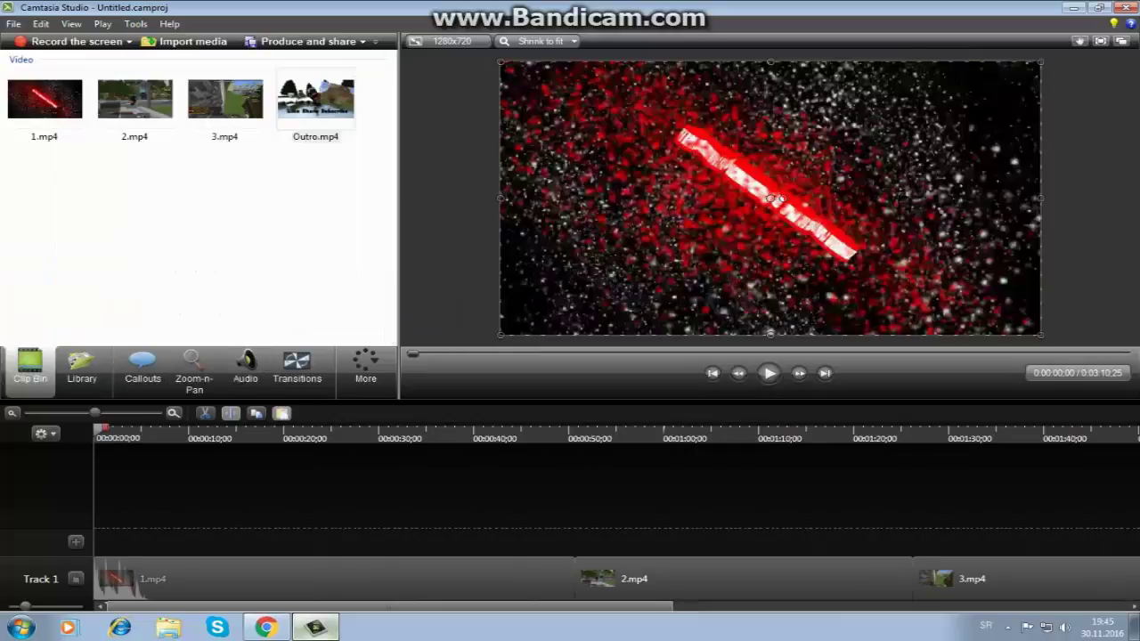
left_click(302, 579)
Scrub through the assembled sequence and play the Outro.mp4 section to check it.
left_click_drag(98, 429, 1127, 430)
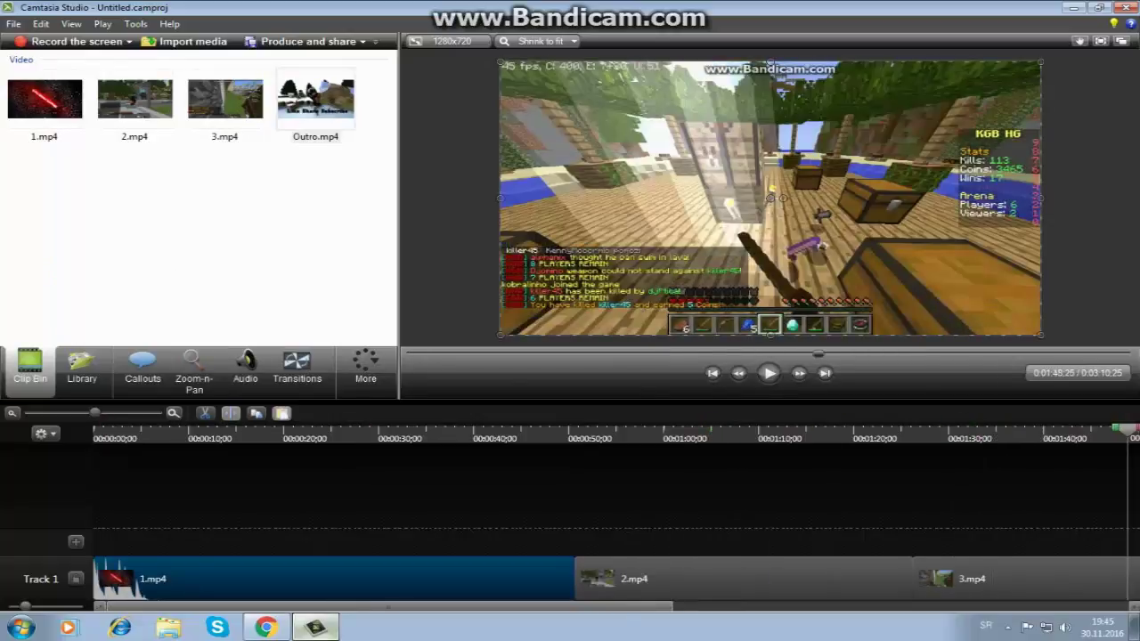
left_click_drag(534, 606, 990, 607)
mouse_move(1037, 430)
left_mouse_down()
mouse_move(1063, 430)
mouse_move(1021, 431)
left_mouse_up()
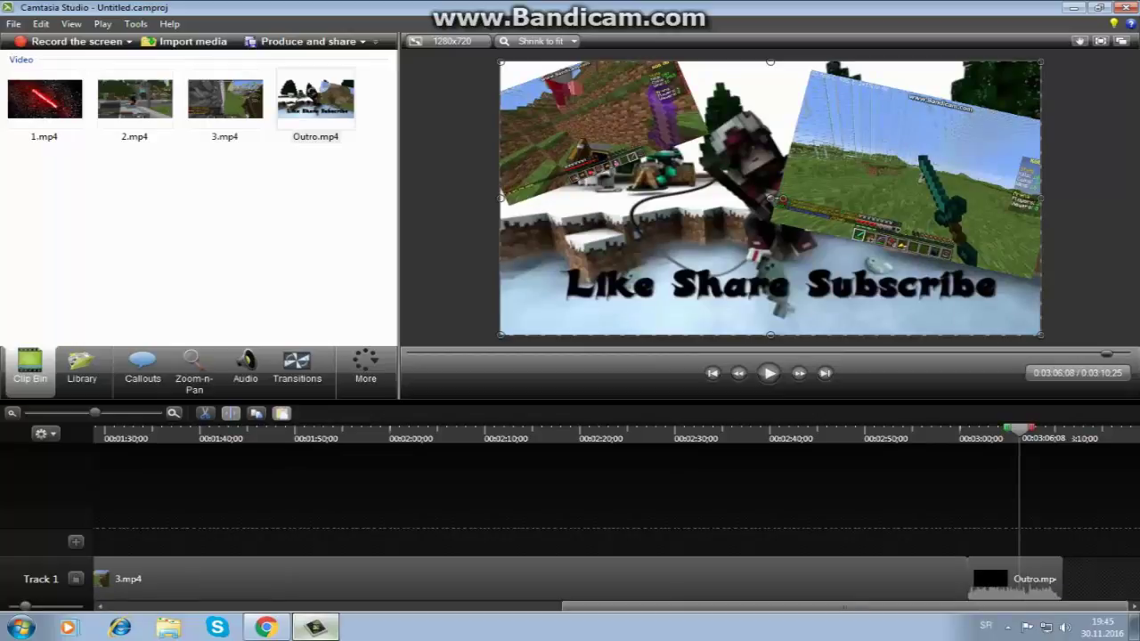
left_click_drag(1020, 431, 968, 431)
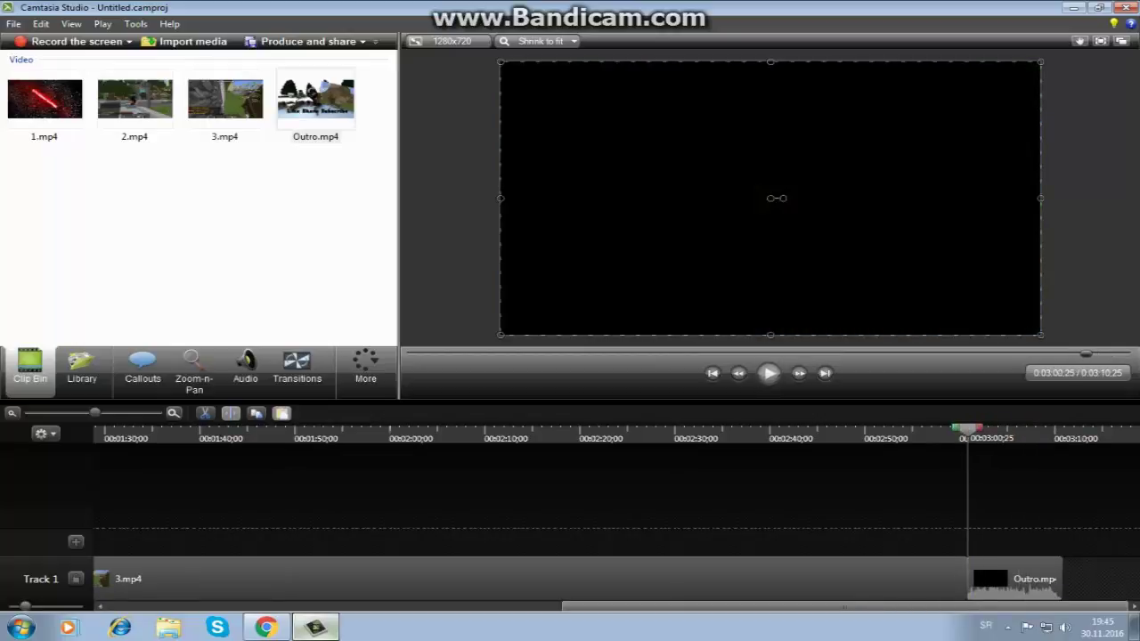
left_click(768, 373)
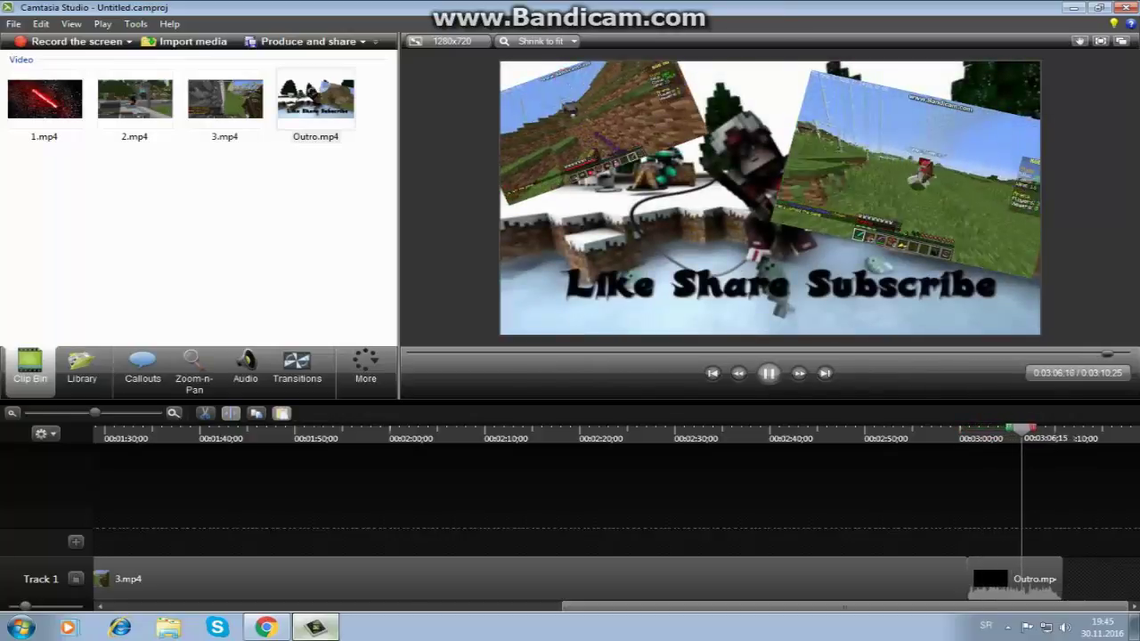
key("space")
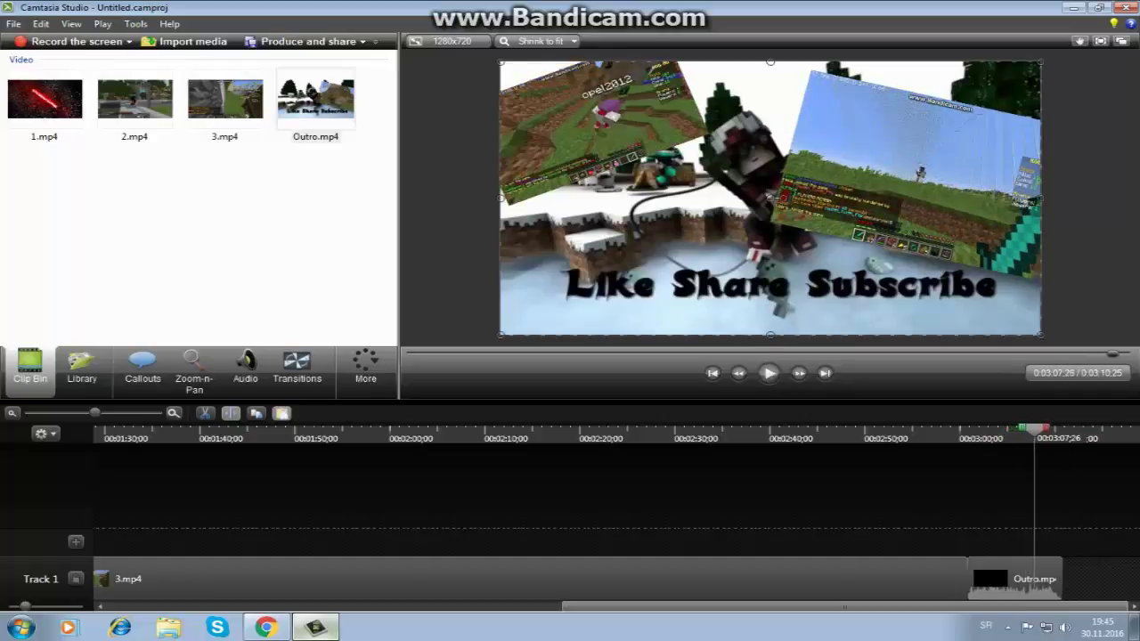
left_click_drag(1033, 429, 202, 429)
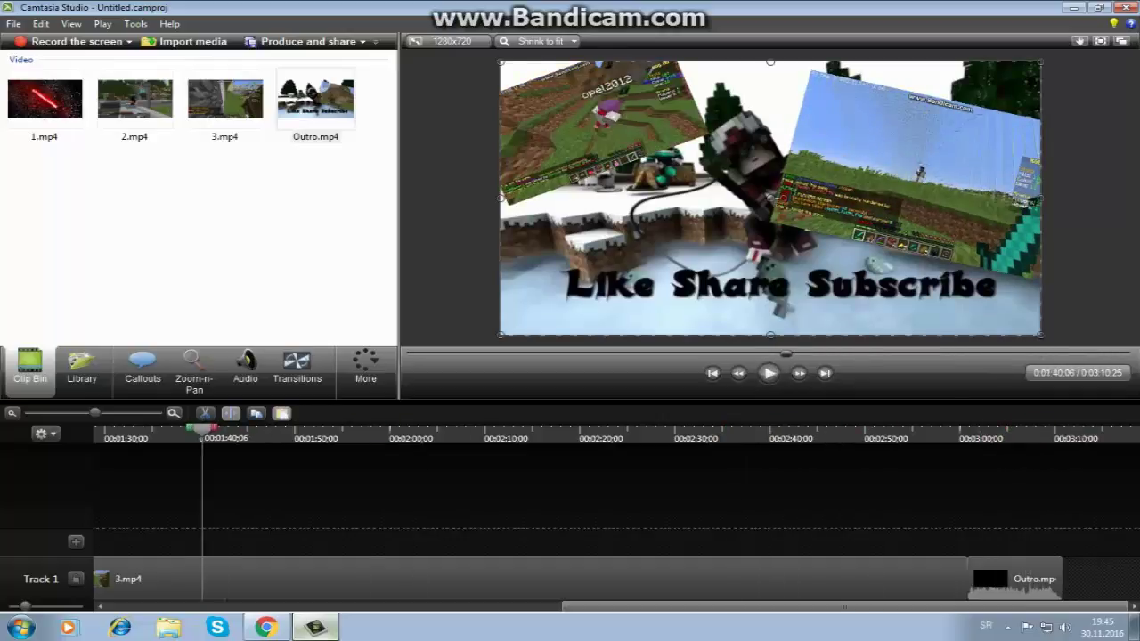
left_click_drag(614, 606, 156, 606)
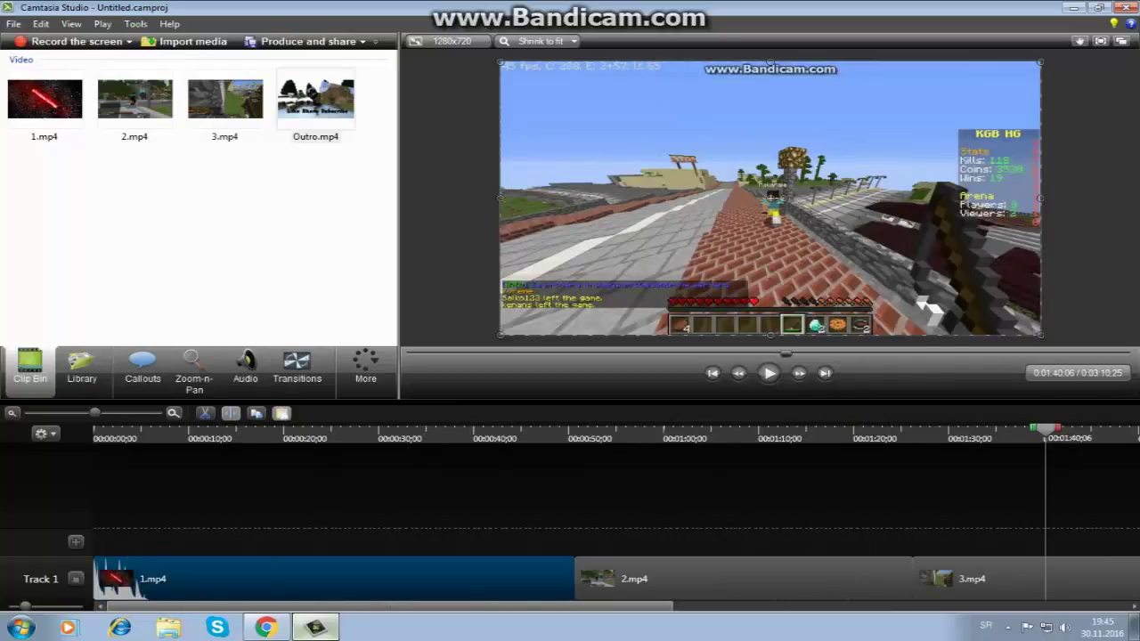
View the audio levels of the clips on Track 1 and play the sequence from the start of 2.mp4.
left_click(245, 365)
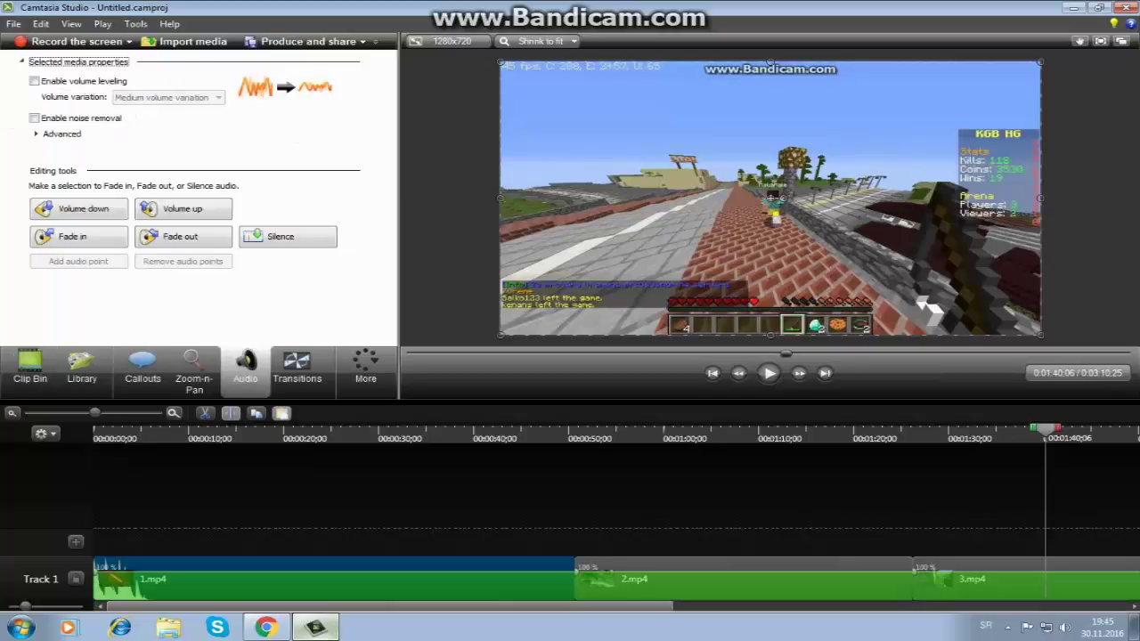
left_click_drag(570, 607, 617, 607)
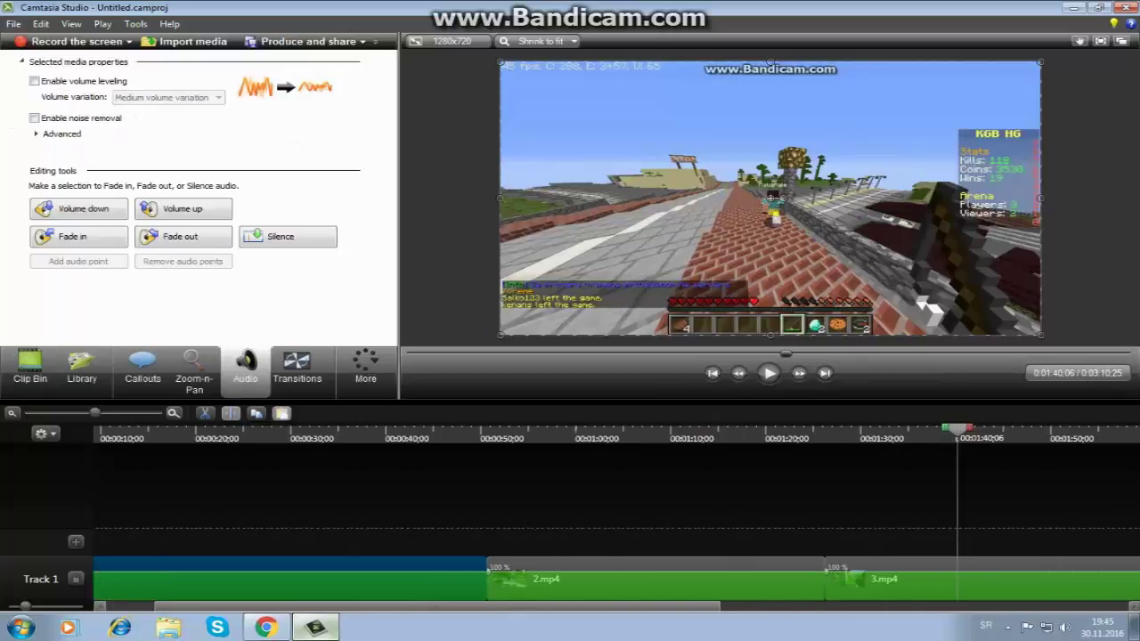
left_click_drag(957, 429, 487, 429)
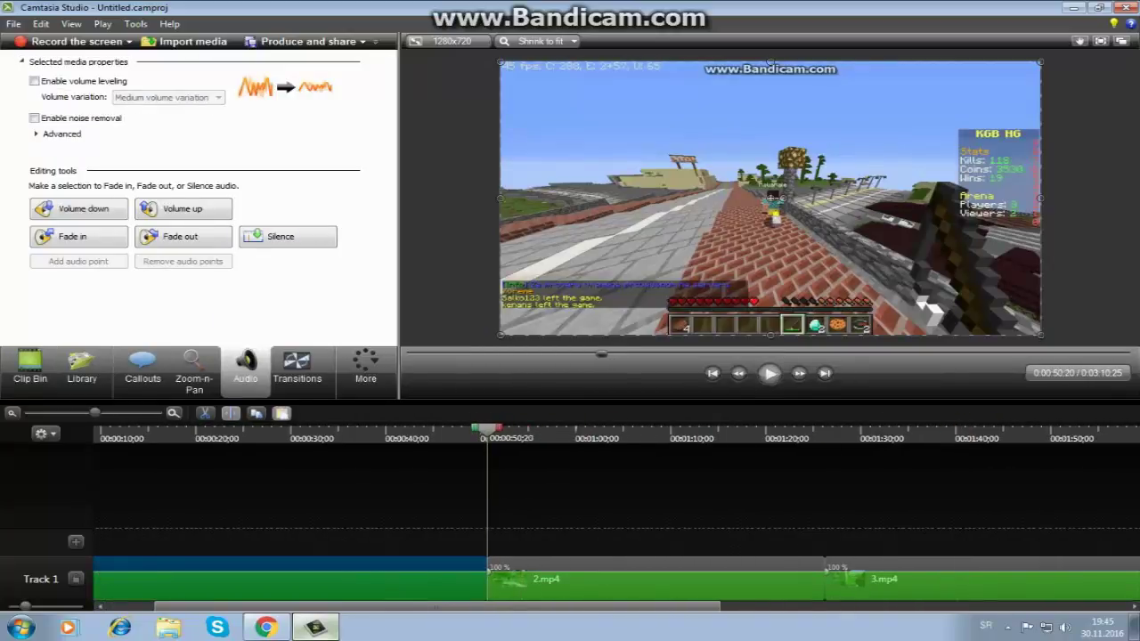
left_click(769, 373)
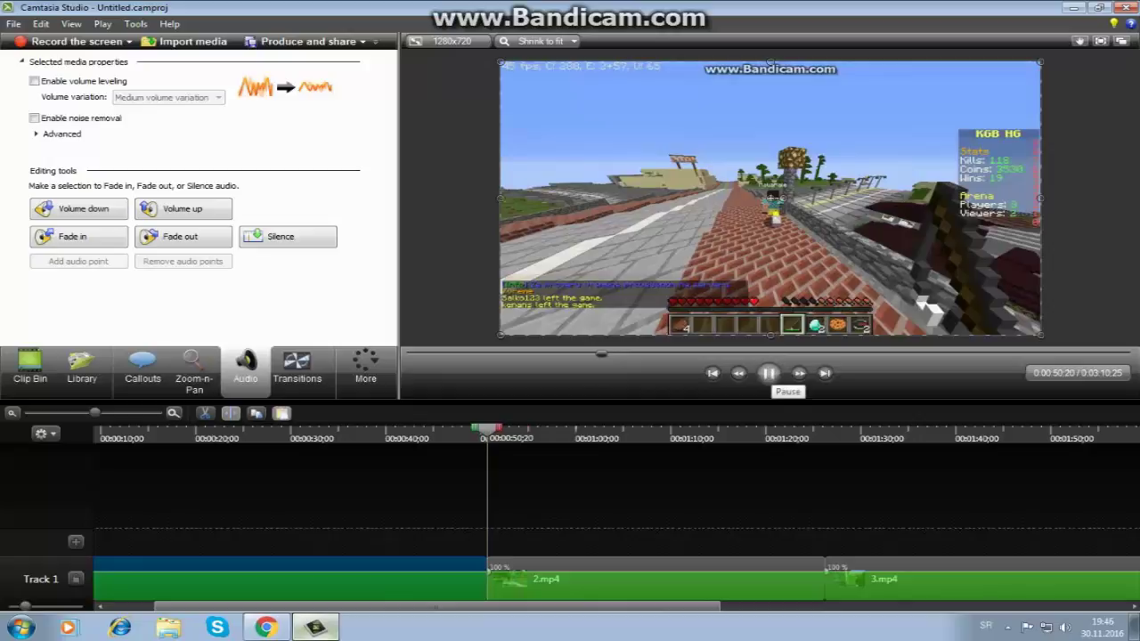
left_click(29, 367)
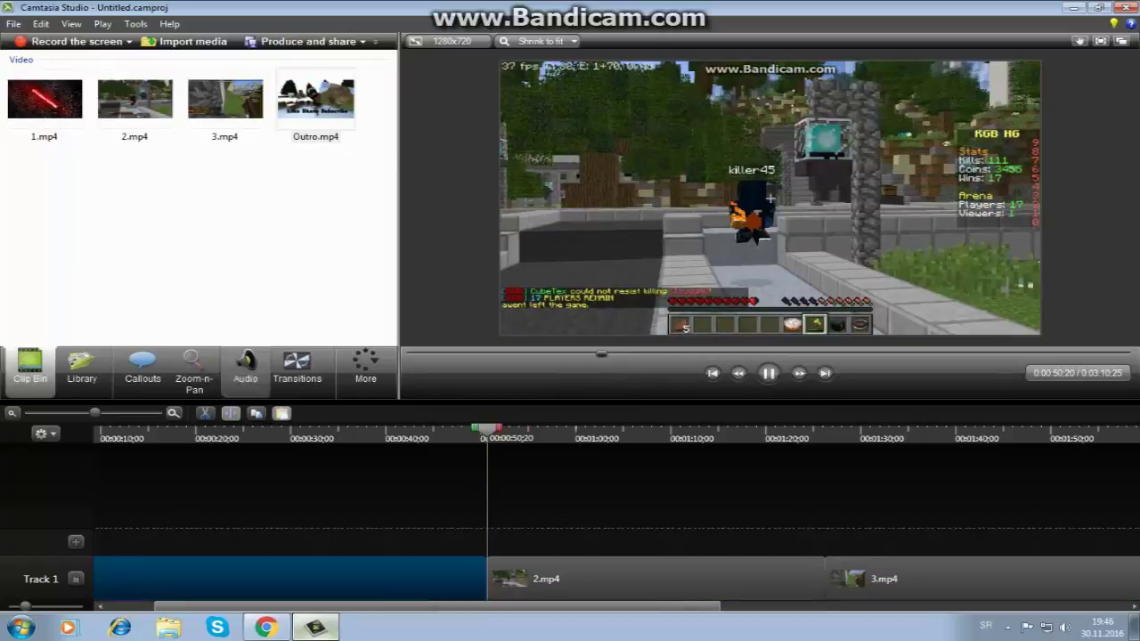
left_click(769, 373)
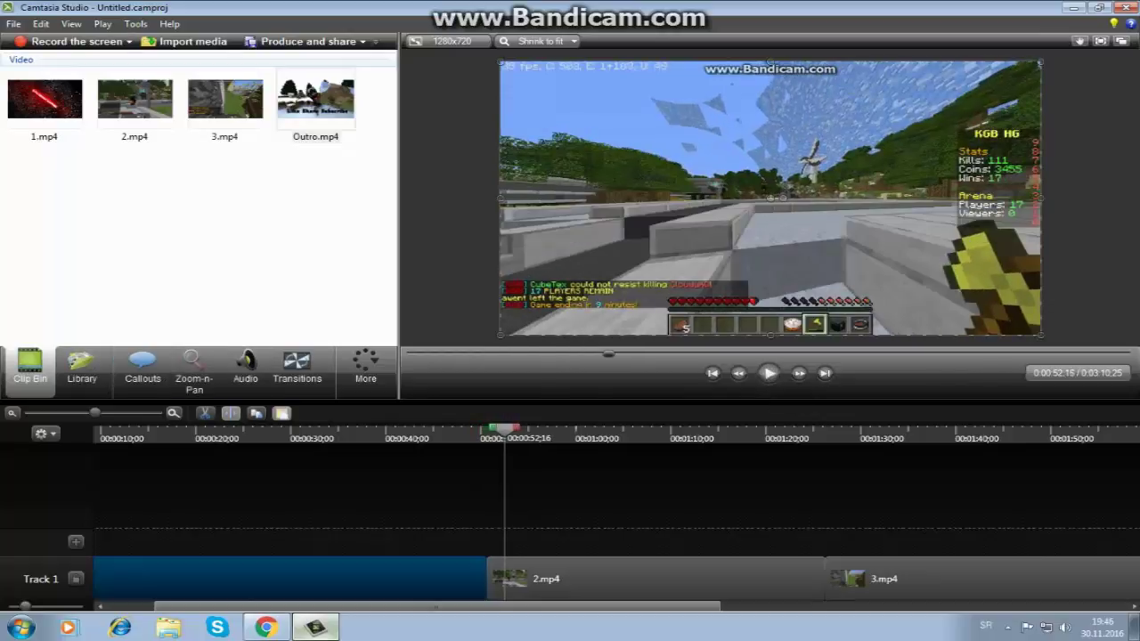
Import the Laszlo, Lenka and RetroVision MP3 songs from the "No copi rich" folder inside Muzika.
left_click(191, 41)
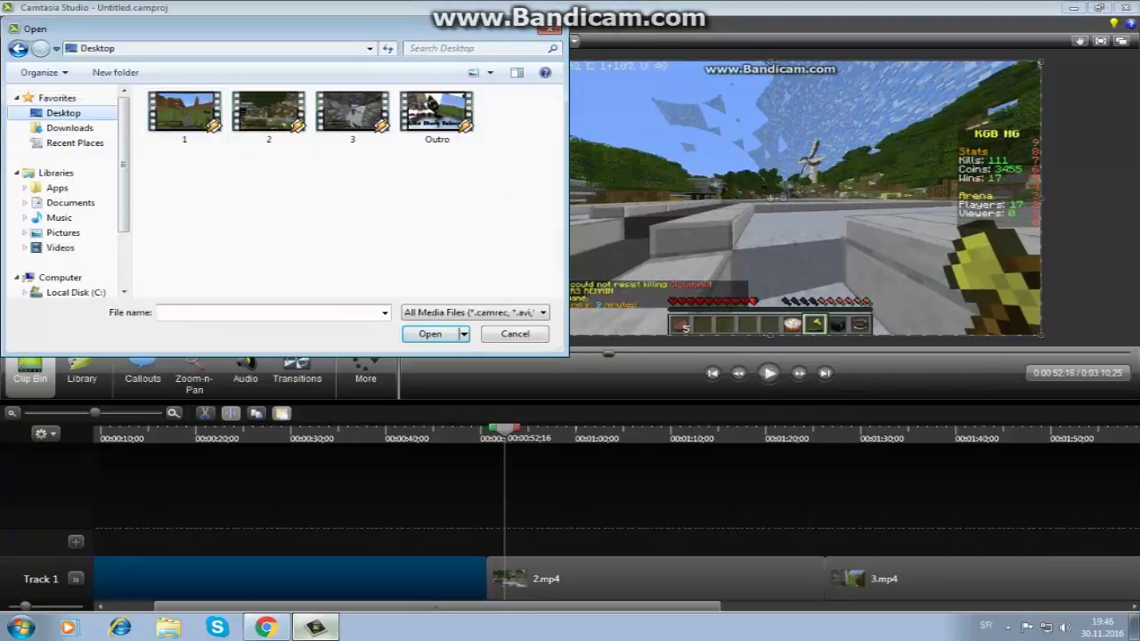
scroll(353, 191, "down", 2)
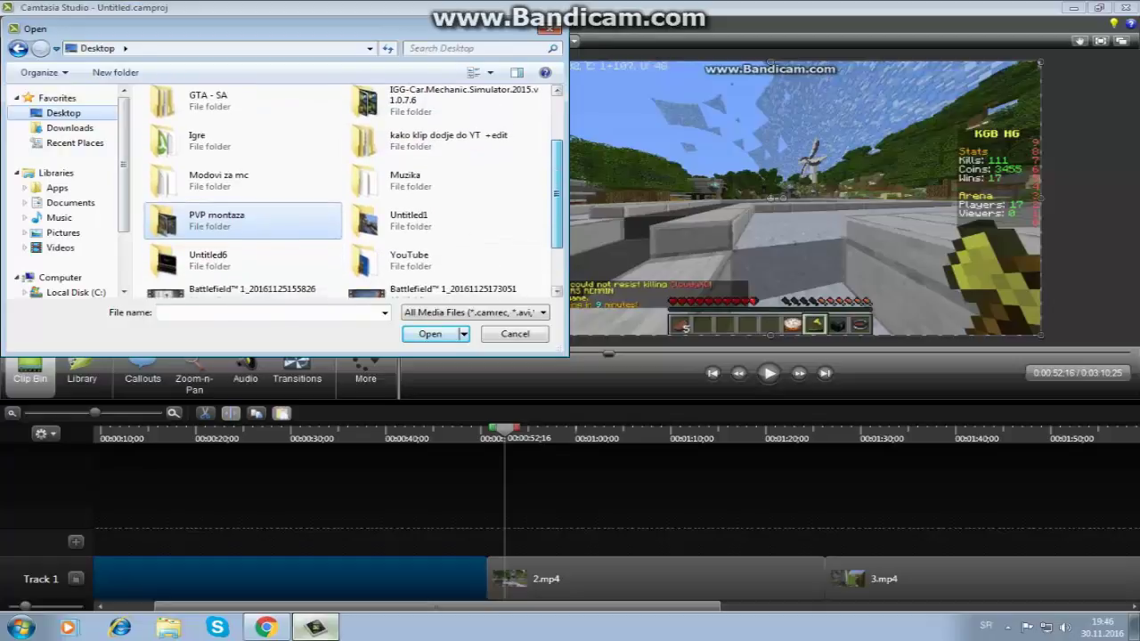
double_click(392, 178)
double_click(200, 112)
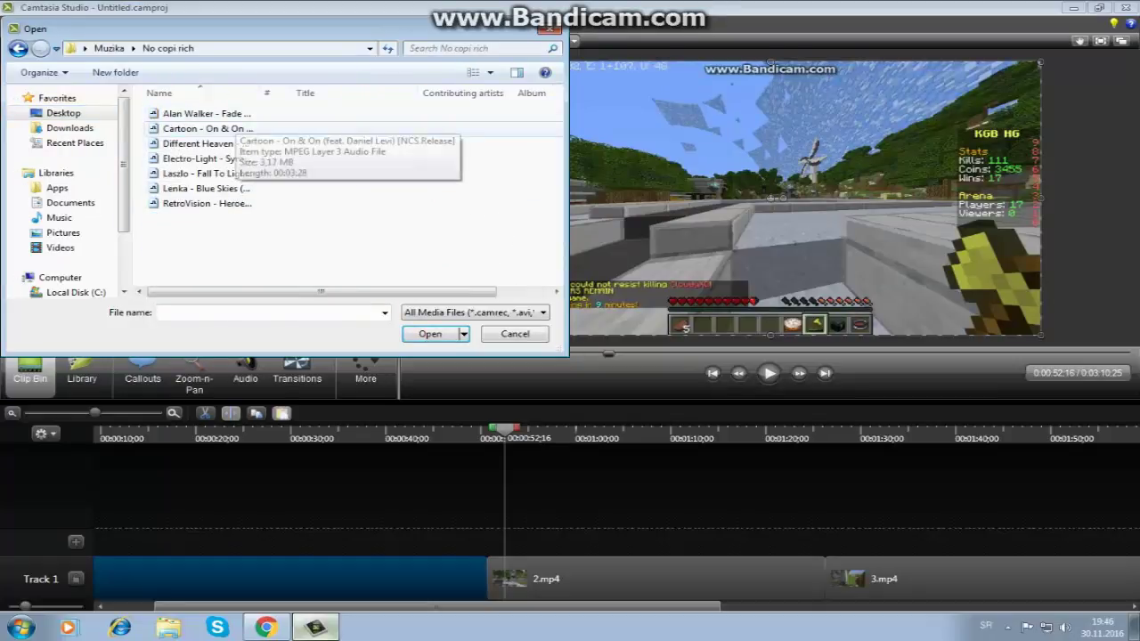
left_click_drag(228, 215, 218, 172)
left_click(430, 334)
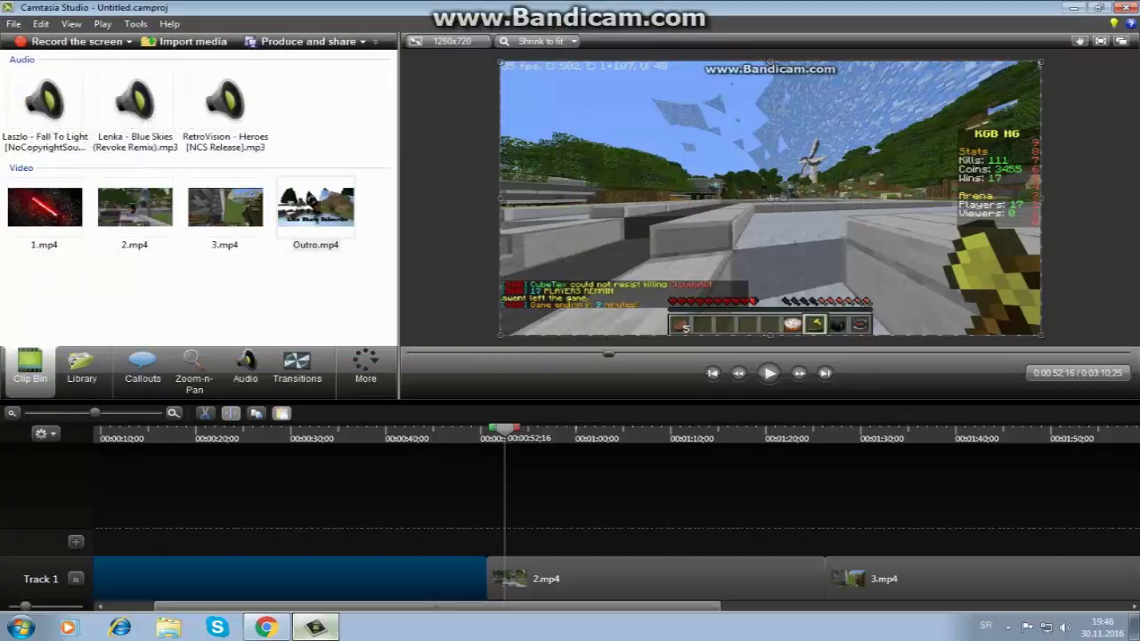
Add a second track and place the "Laszlo - Fall To Light" song on it above 1.mp4.
left_click(75, 541)
left_click(46, 107)
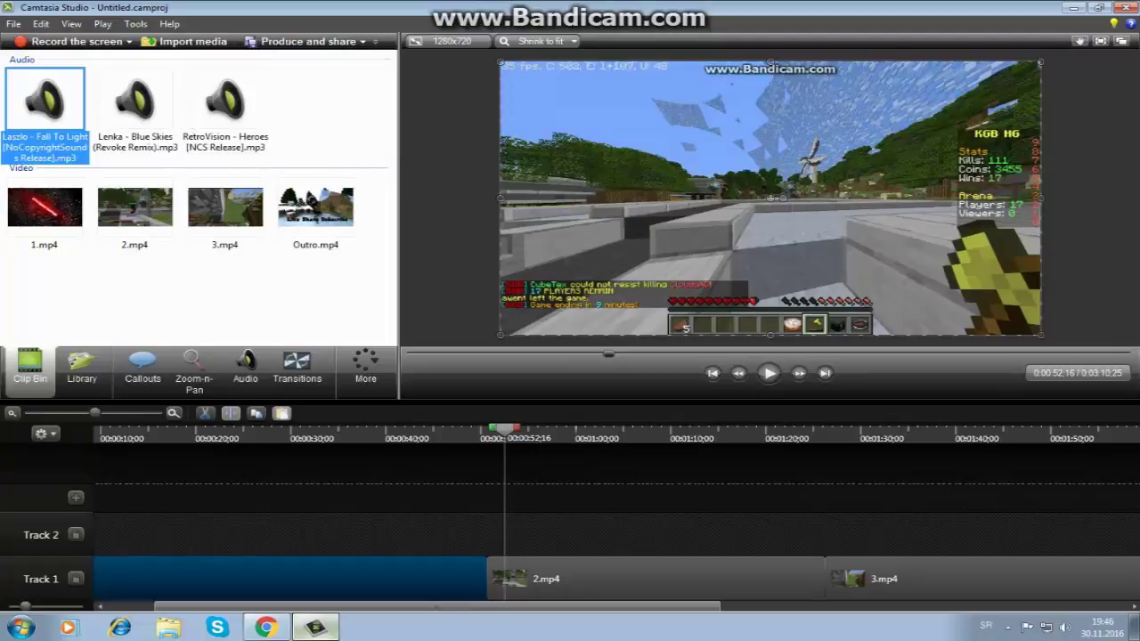
left_click_drag(45, 107, 100, 534)
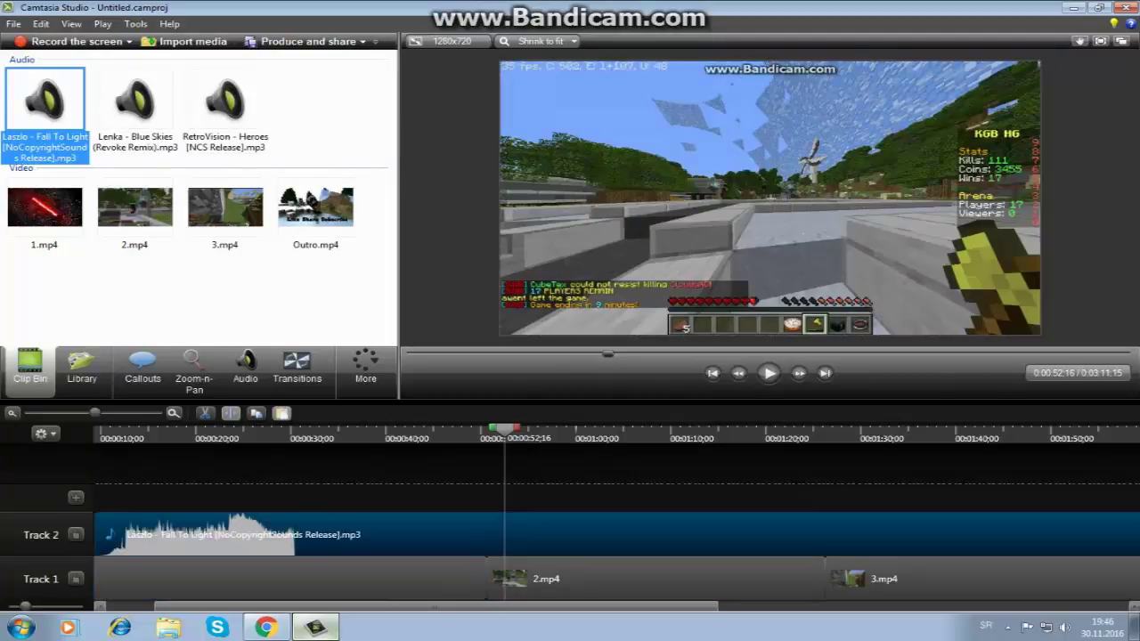
left_click(100, 606)
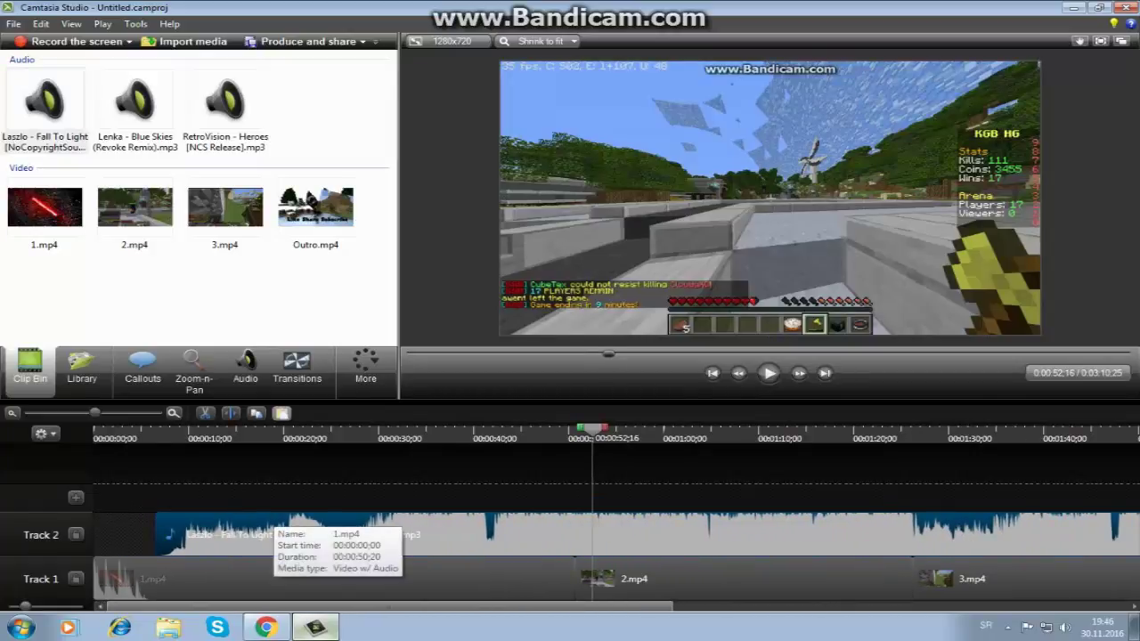
Move the Laszlo song further along Track 2 so it starts well after the playhead placed at 0:00:06;15.
left_click_drag(592, 429, 155, 429)
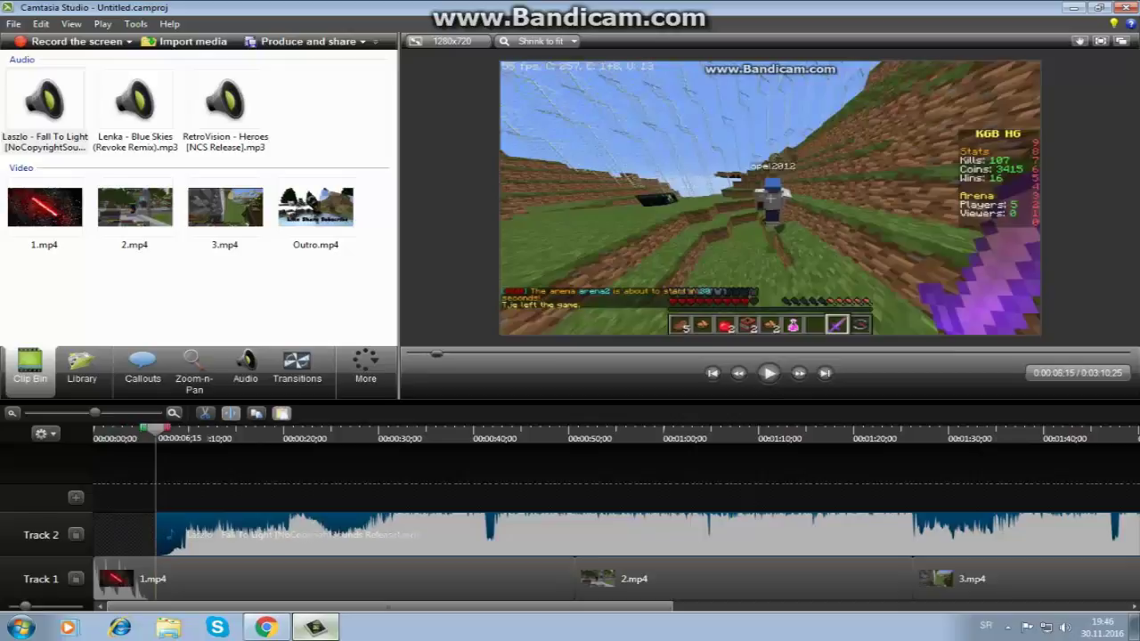
left_click_drag(208, 531, 273, 531)
key("space")
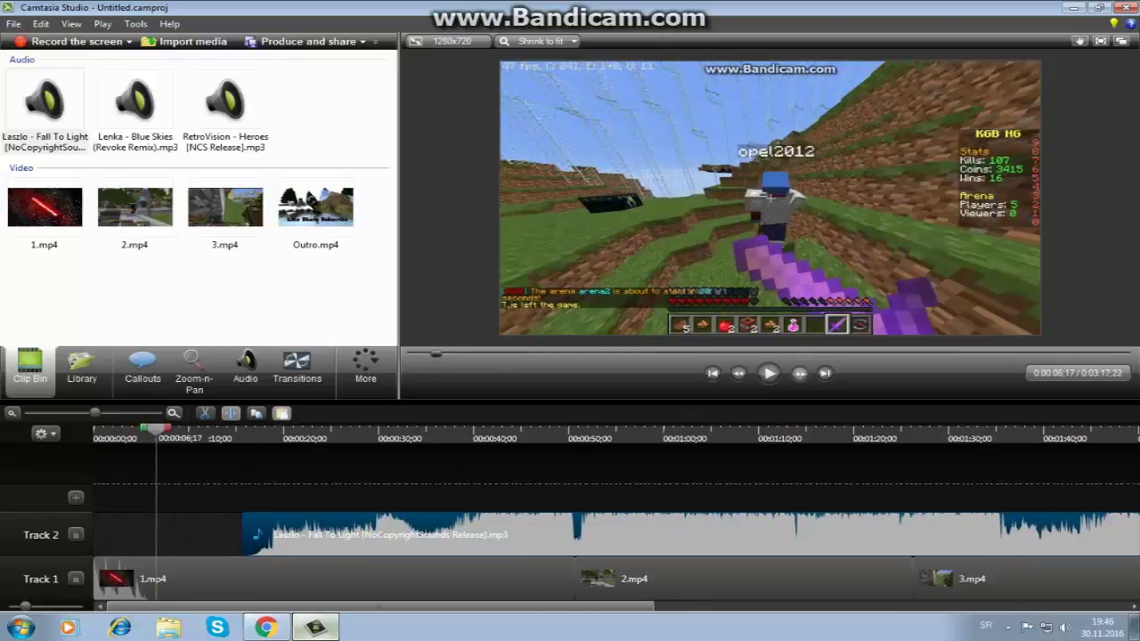
Step the playhead frame by frame to 0:00:06;00, where the intro in 1.mp4 gives way to gameplay.
left_click(738, 373)
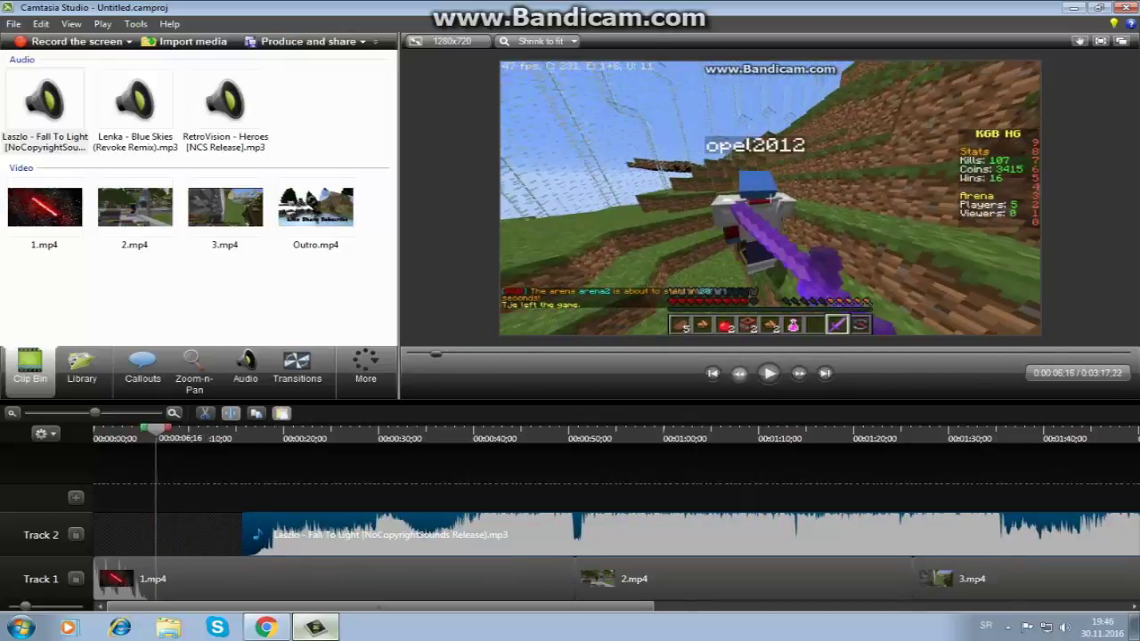
key("ctrl+Left")
key("ctrl+Left")
key("ctrl+Left")
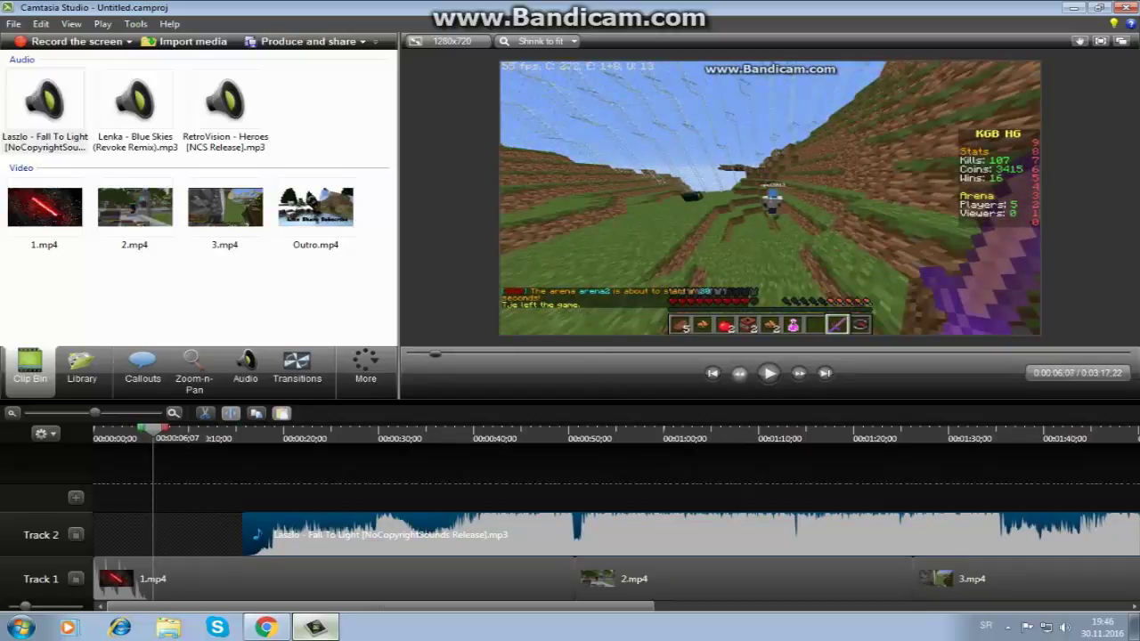
key("ctrl+Left")
key("ctrl+Left")
key("ctrl+Left")
key("ctrl+Left")
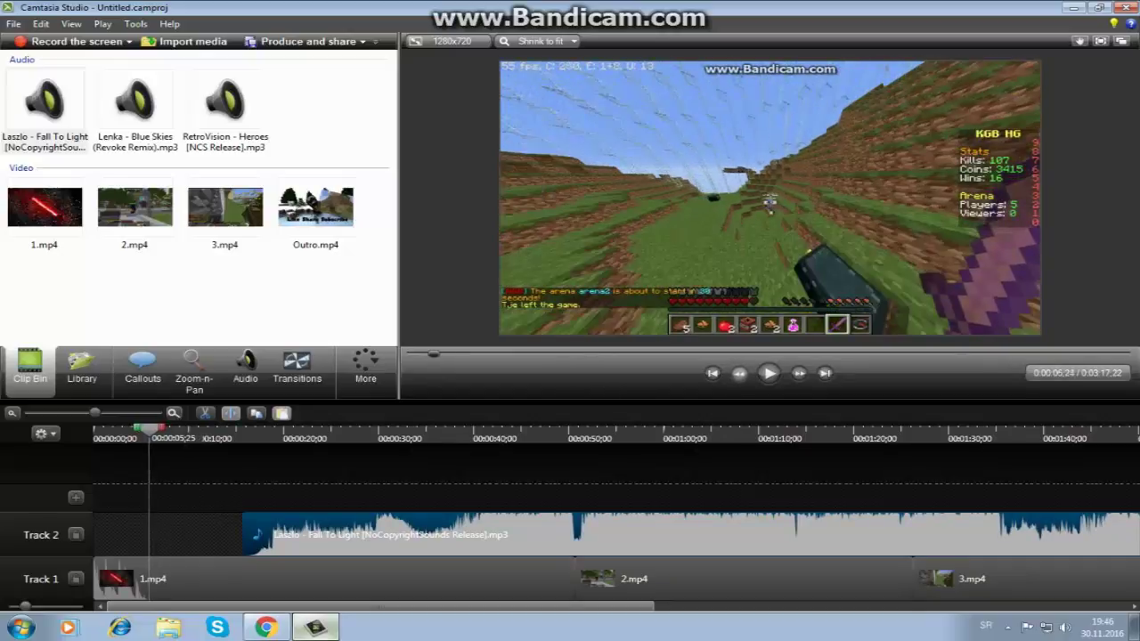
key("ctrl+Left")
key("ctrl+Left")
key("ctrl+Left")
key("ctrl+Left")
key("ctrl+Left")
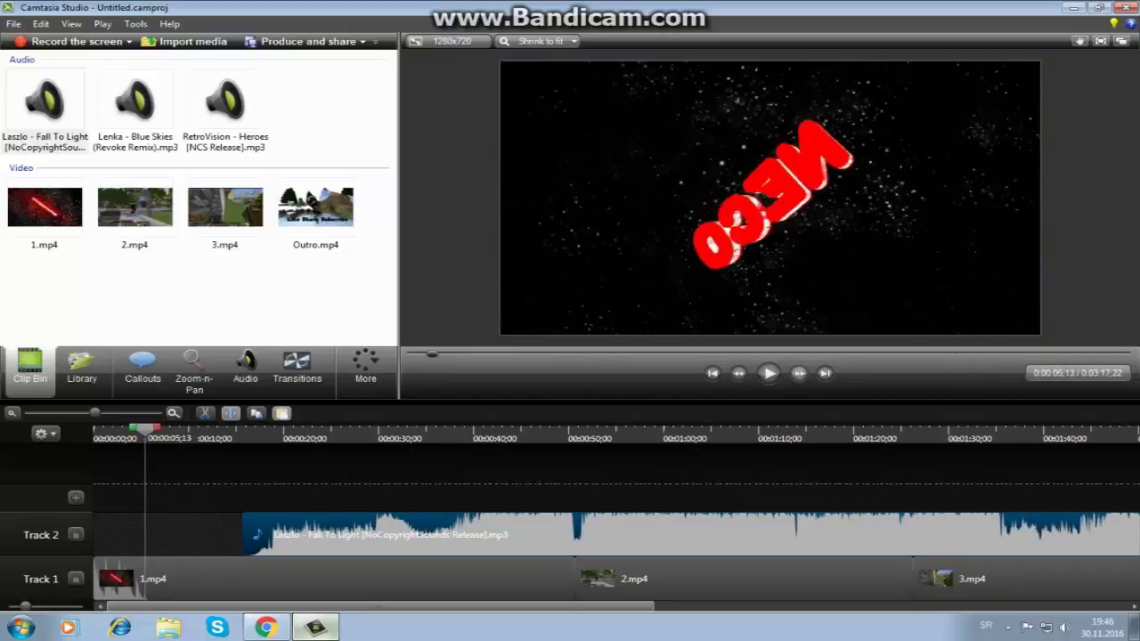
key("ctrl+Right")
key("ctrl+Right")
key("ctrl+Right")
key("ctrl+Right")
key("ctrl+Right")
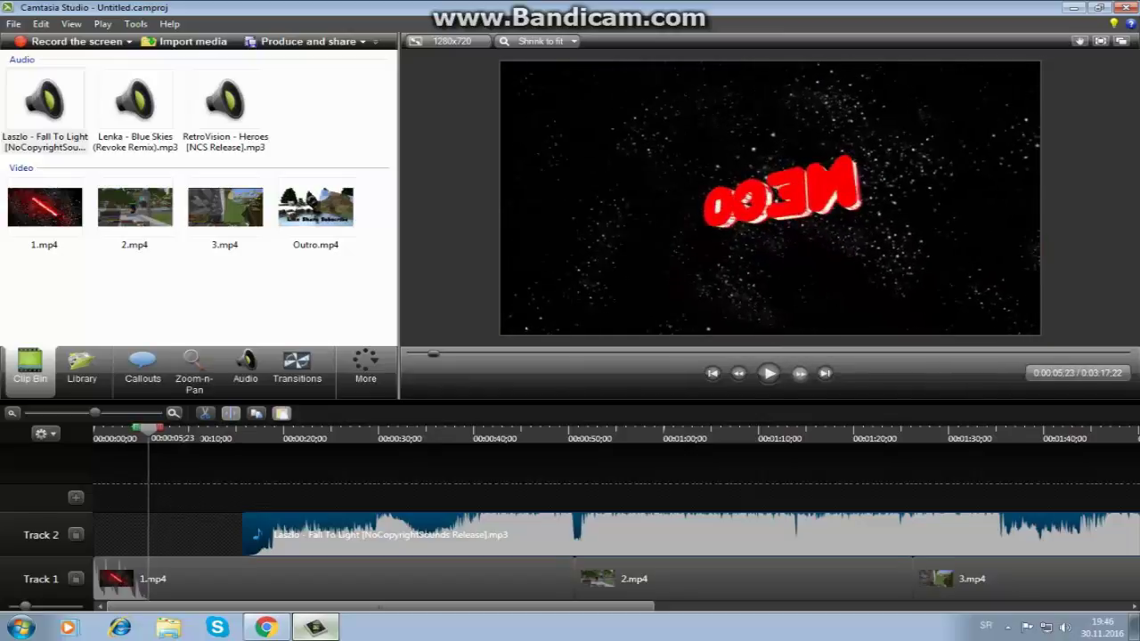
key("ctrl+Right")
key("ctrl+Right")
key("ctrl+Right")
key("ctrl+Right")
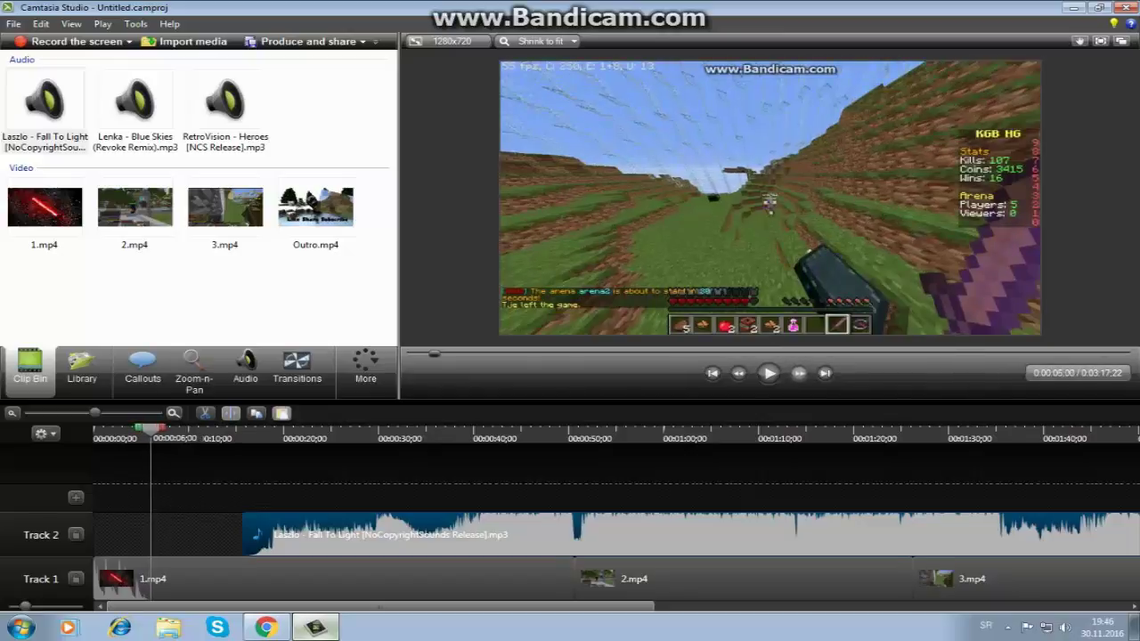
Place the playhead at 0:00:05;29 and move the Laszlo song on Track 2 so it starts there, right after the intro.
key("ctrl+Left")
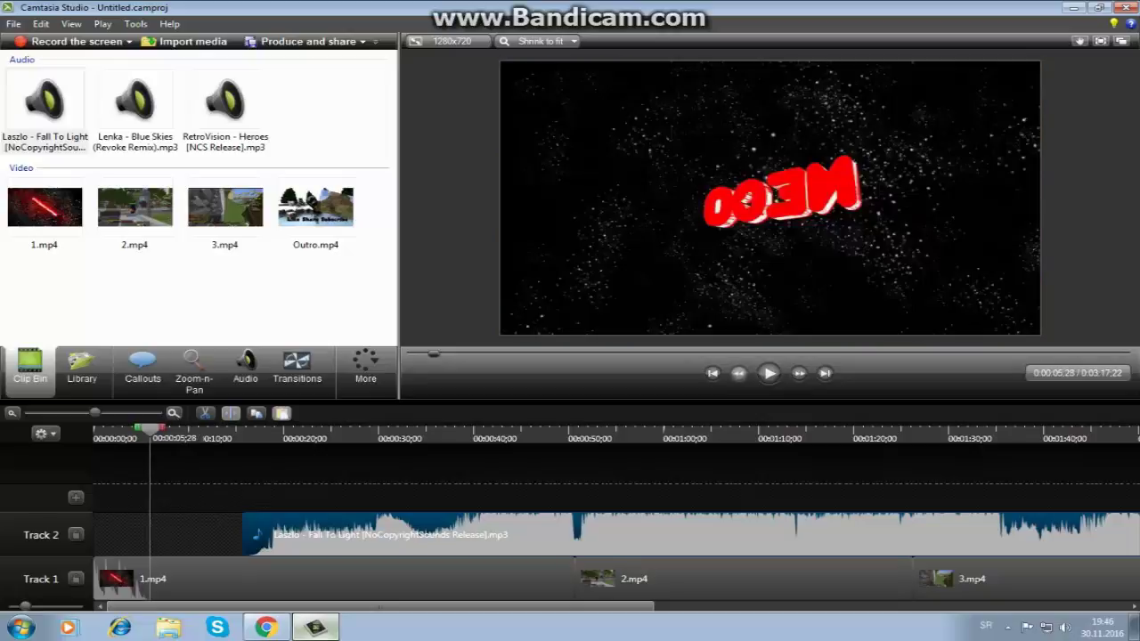
key("ctrl+Right")
left_click_drag(356, 534, 264, 534)
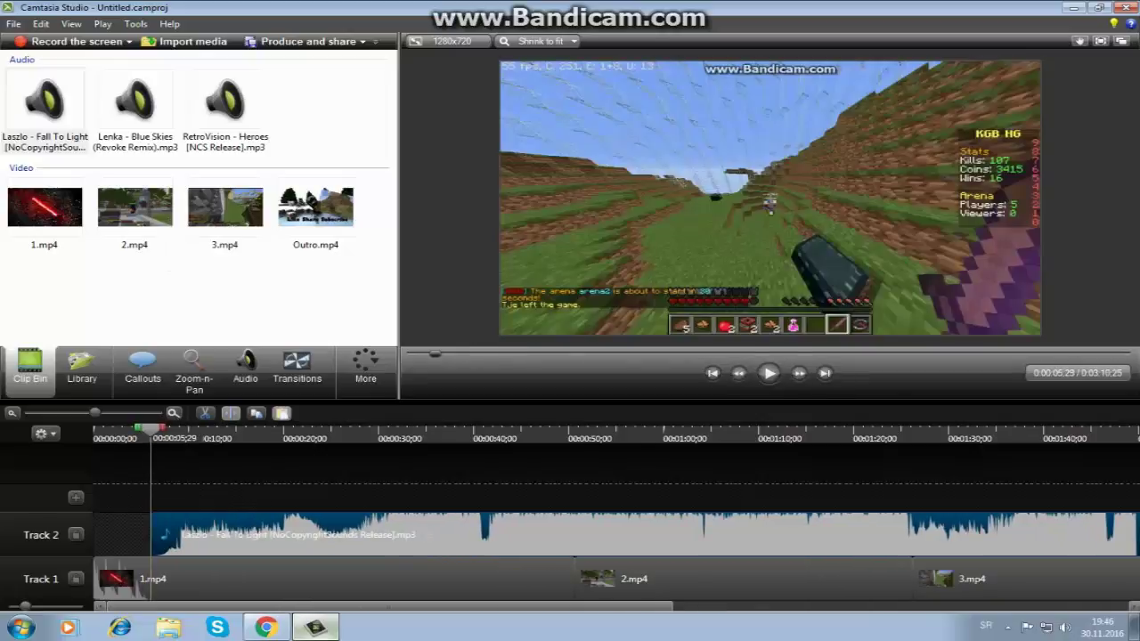
Trim the end of the Laszlo song on Track 2 back to the start of Outro.mp4 and play the project.
left_click_drag(389, 606, 843, 606)
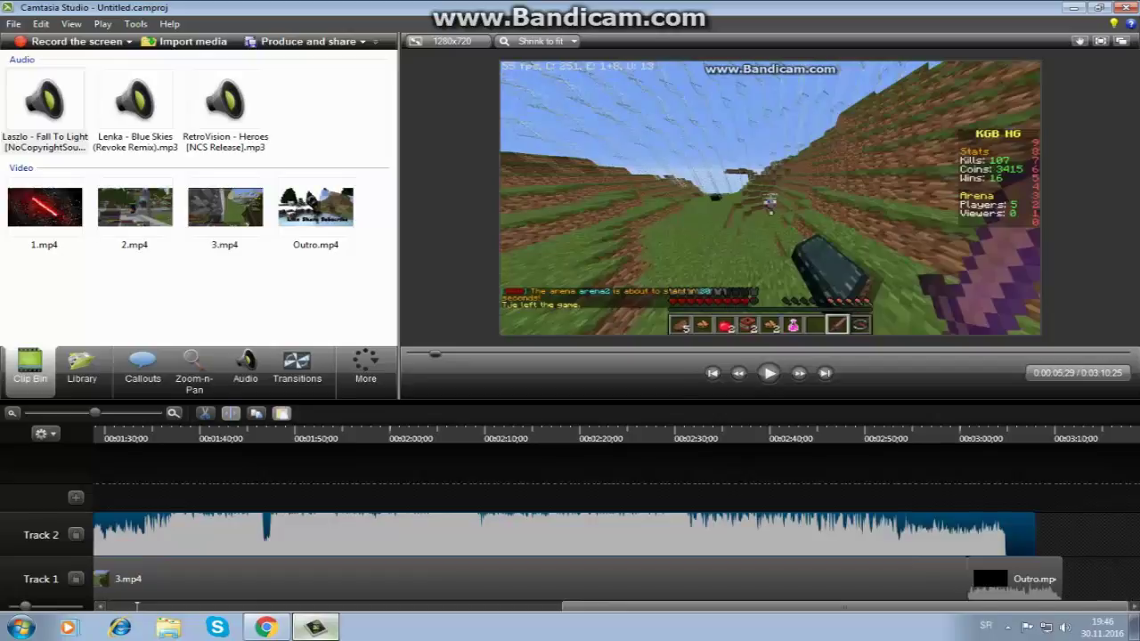
left_click_drag(1033, 534, 967, 543)
scroll(137, 605, "left", 10)
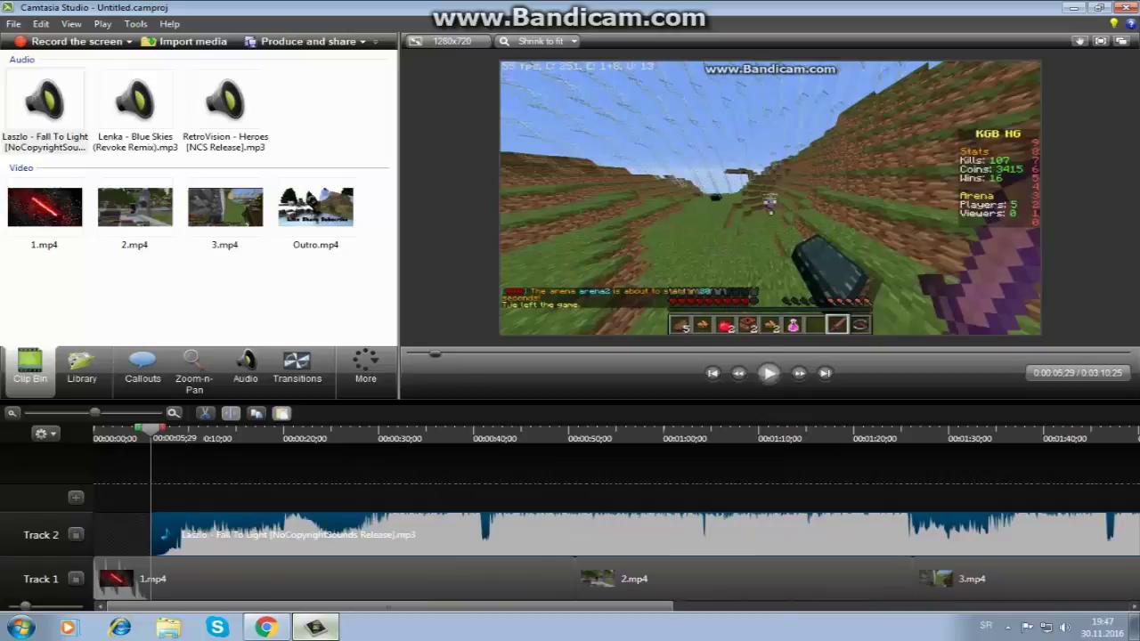
left_click(768, 373)
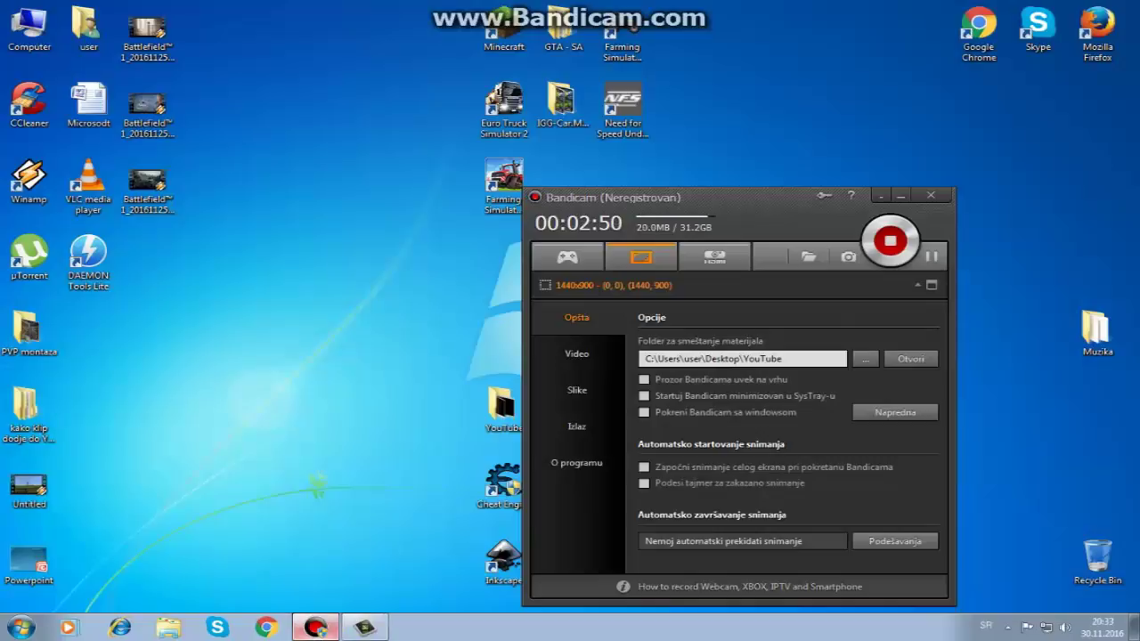
Open the Untitled video from the desktop in Winamp and close the player.
right_click(327, 351)
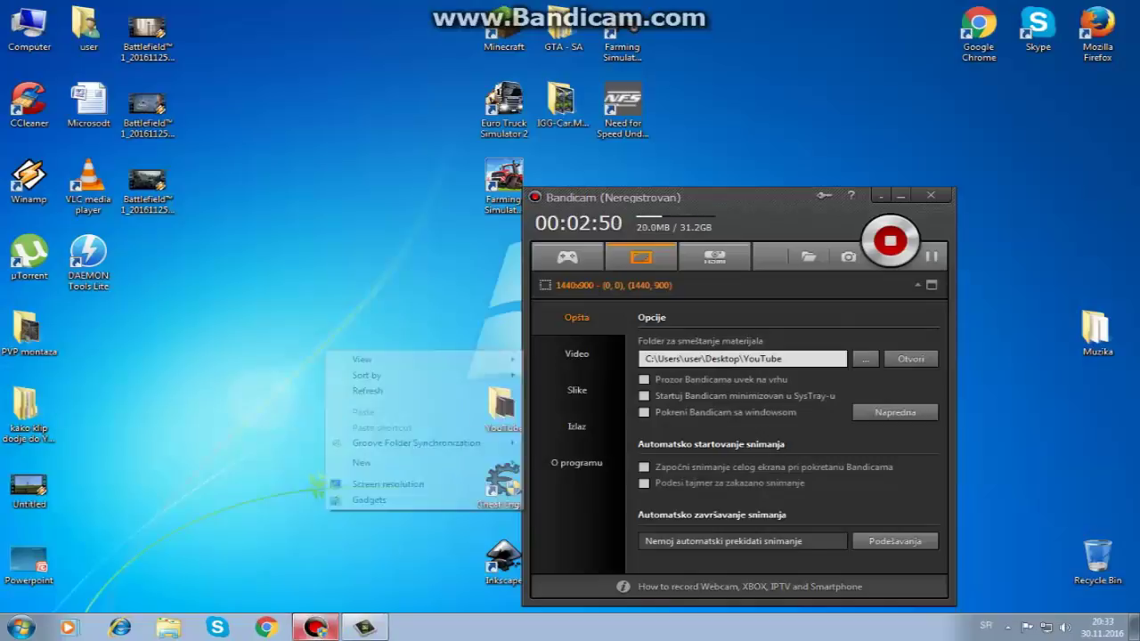
right_click(235, 327)
left_click(278, 366)
left_click(30, 486)
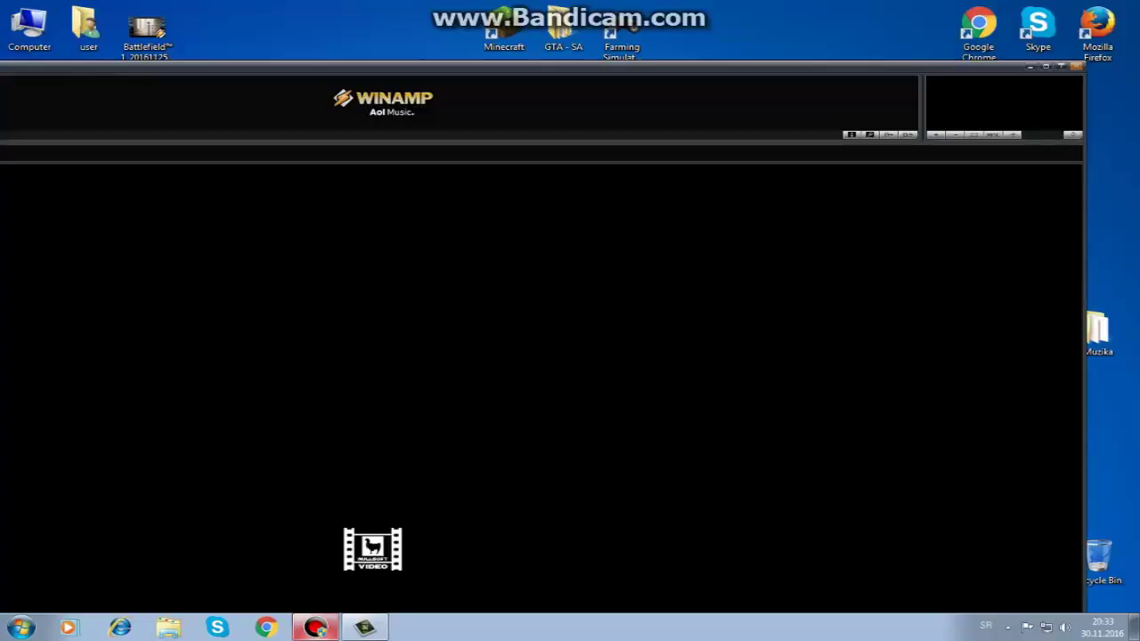
left_click(1076, 66)
right_click(331, 348)
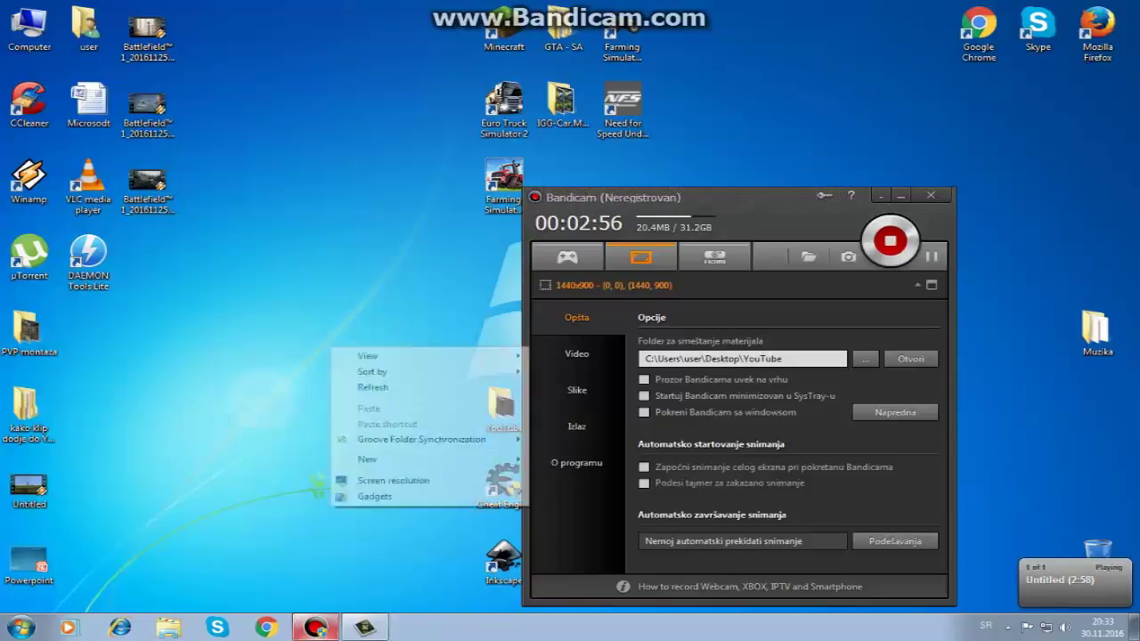
right_click(294, 303)
left_click(333, 342)
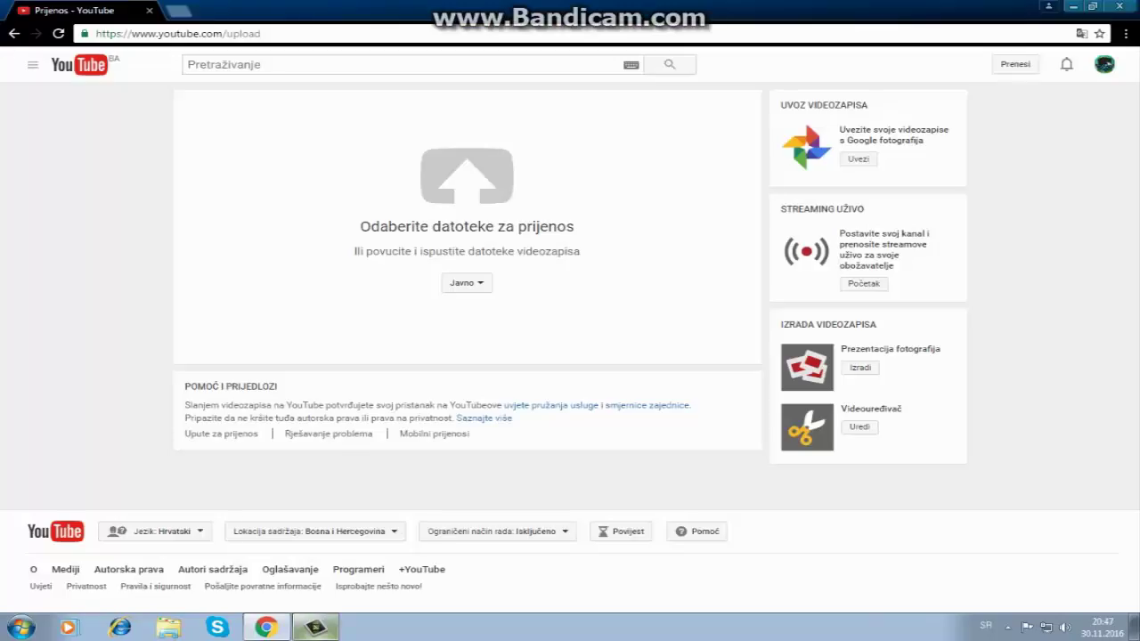
key("F12")
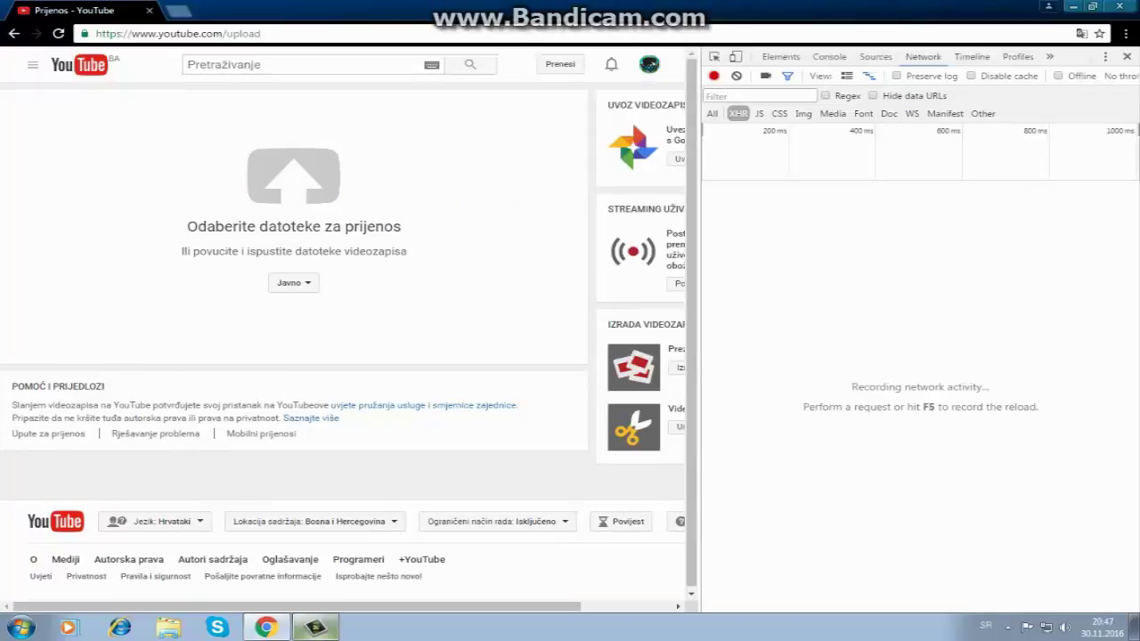
key("F12")
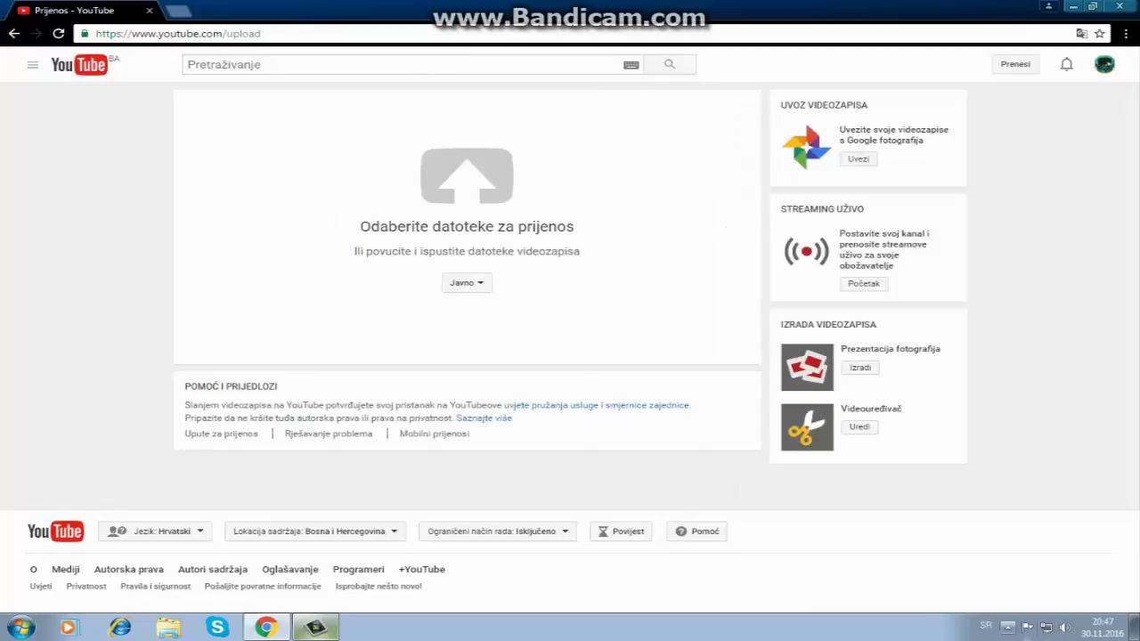
left_click(1008, 628)
left_click(1008, 627)
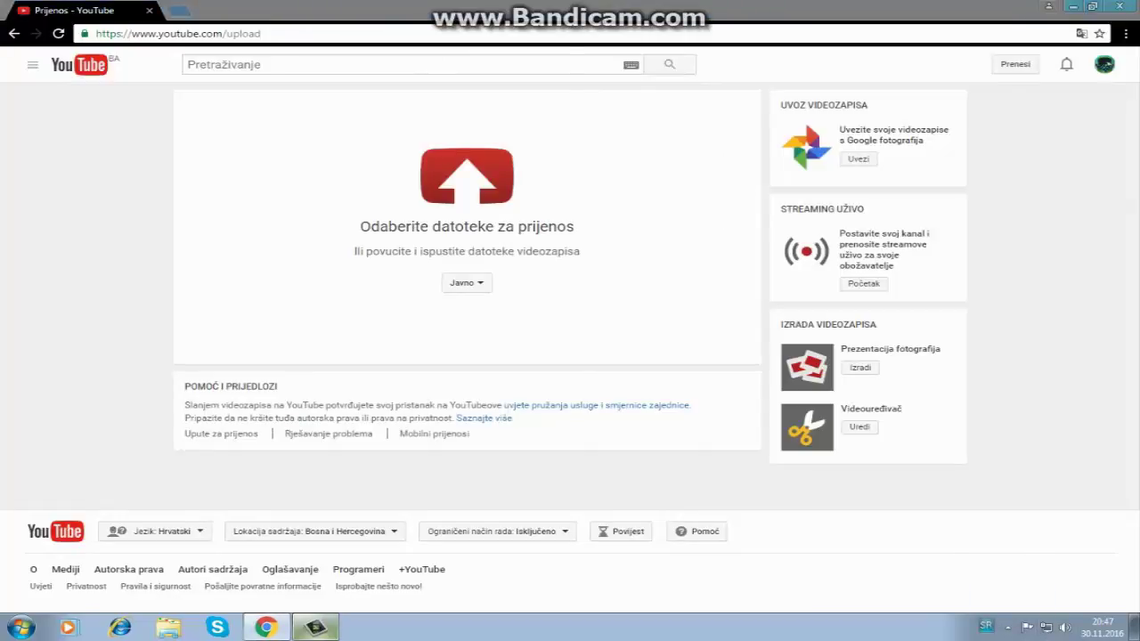
Upload the Untitled video from the "PVP montaza" folder on the desktop.
left_click(467, 177)
left_click(63, 97)
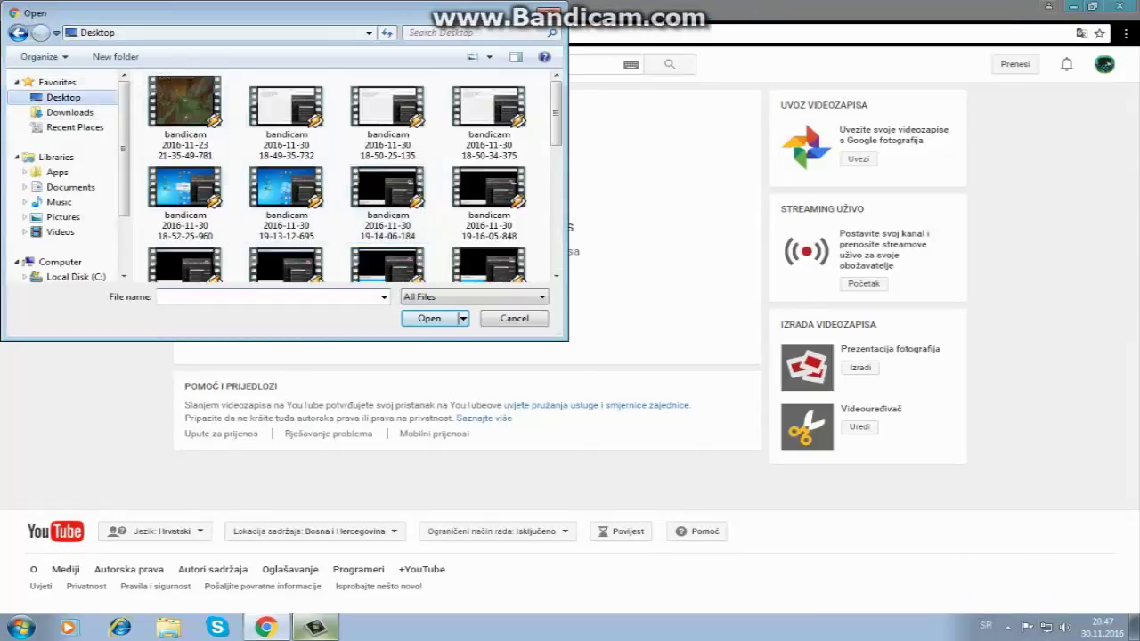
scroll(347, 178, "down", 5)
double_click(419, 219)
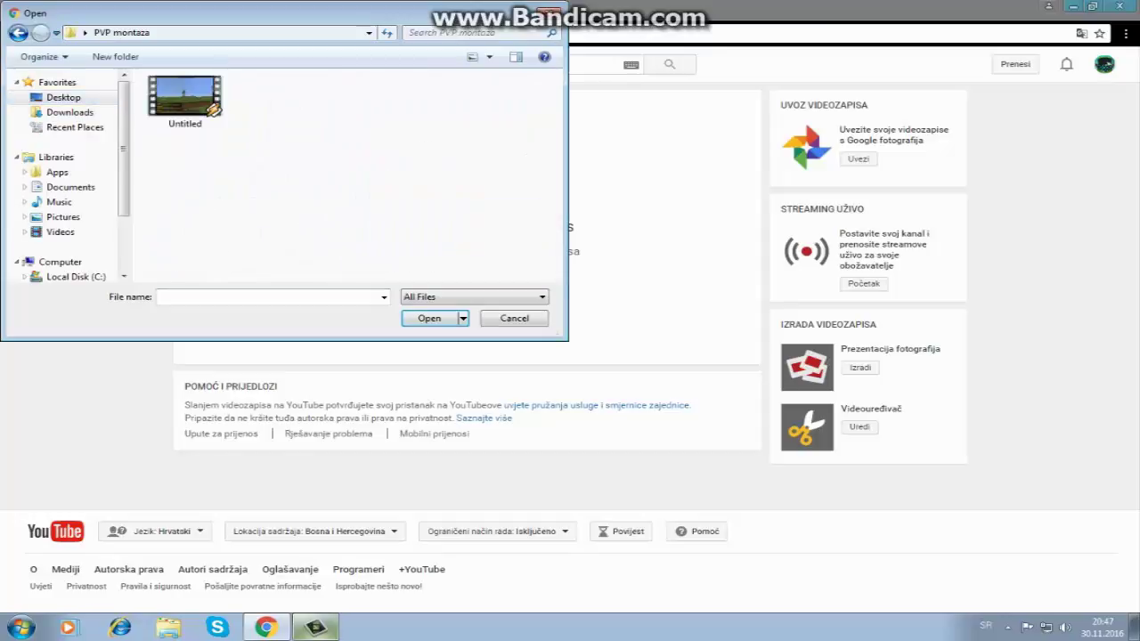
double_click(184, 98)
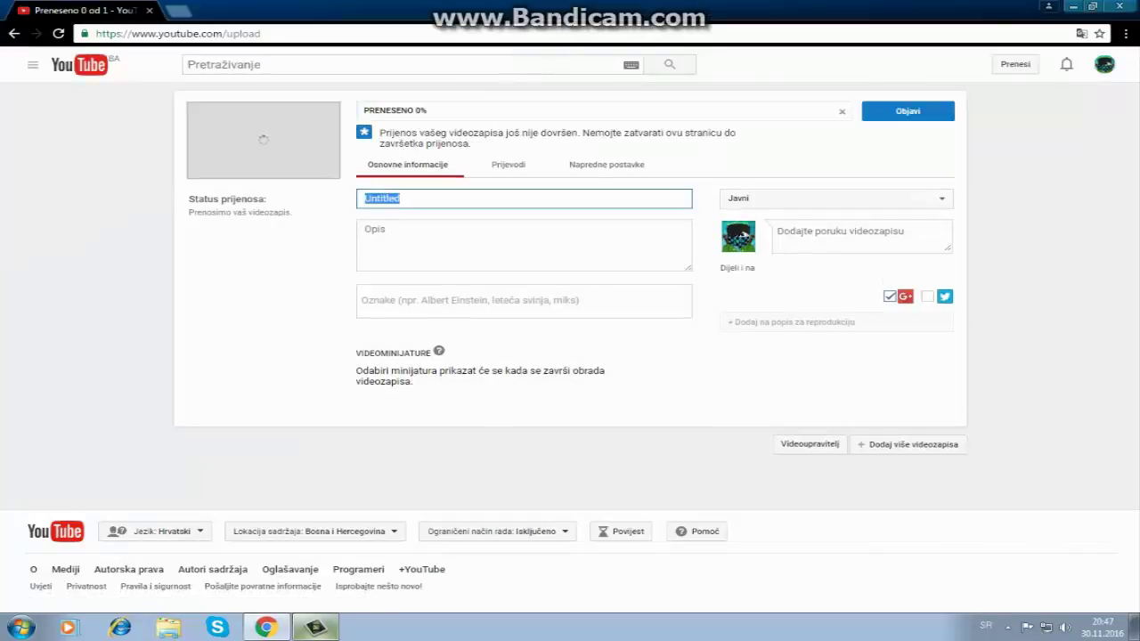
Title the uploading video "Minecraft PVP Montaze" and publish it.
key("BackSpace")
type("Minecraft P")
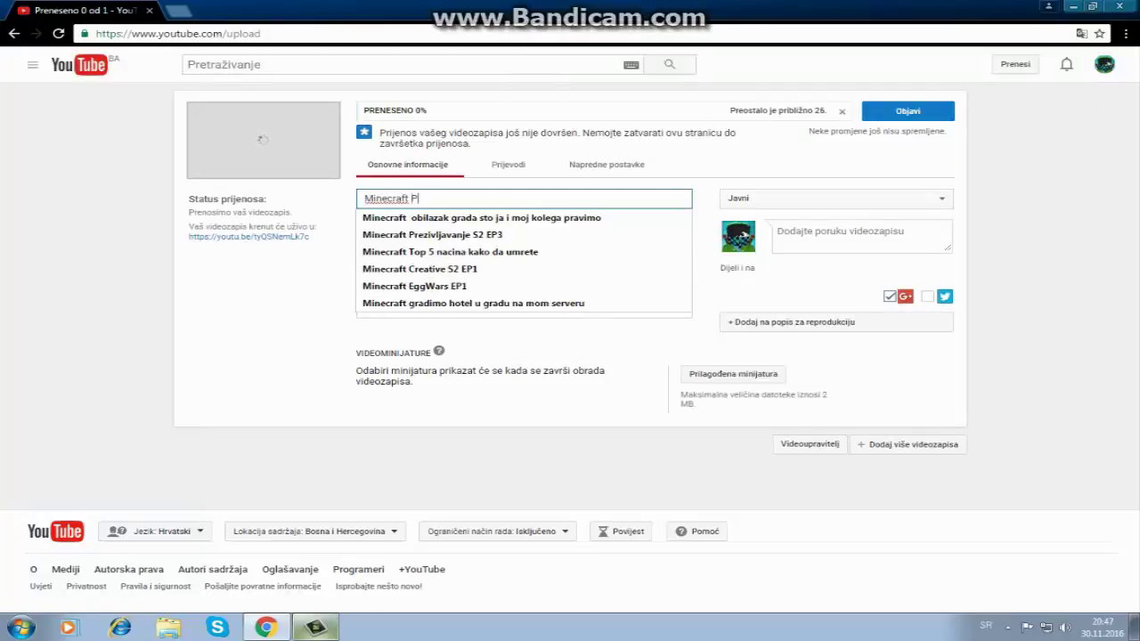
key("BackSpace")
type("VP")
key("BackSpace")
key("BackSpace")
type("PVP Montaze")
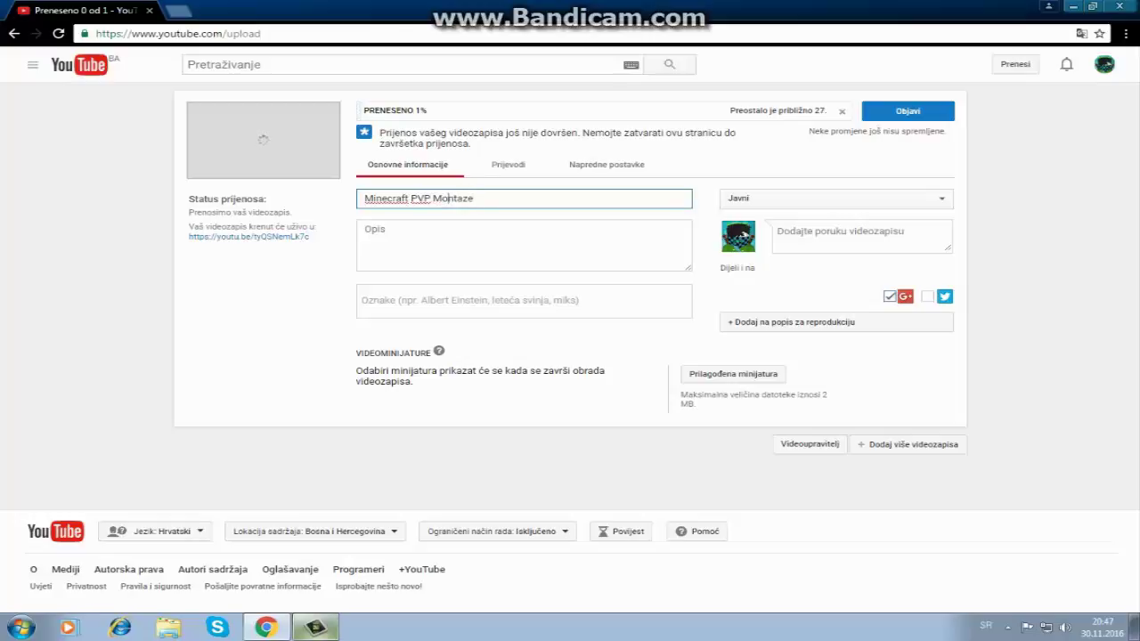
left_click(907, 111)
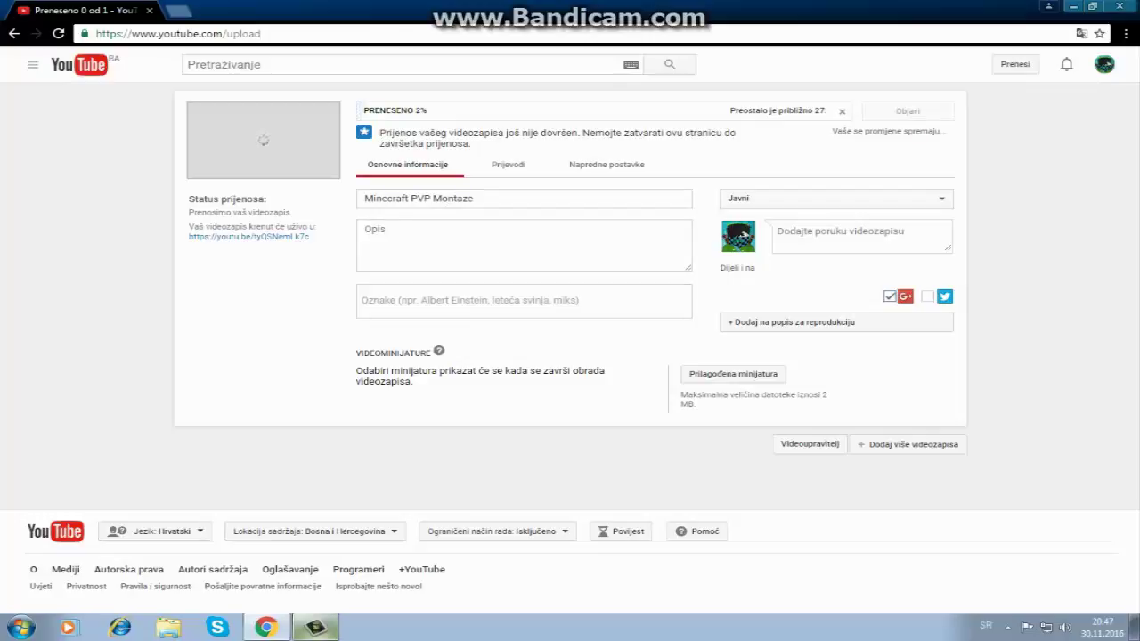
Set the video's visibility to Privatno and finish editing its details.
left_click(836, 198)
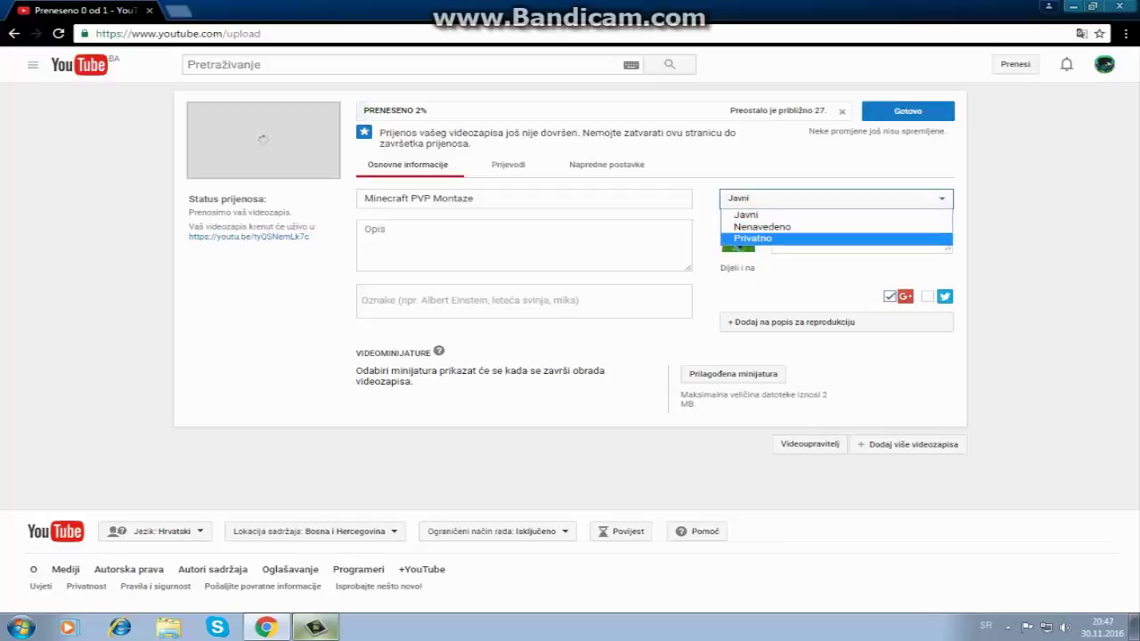
left_click(801, 239)
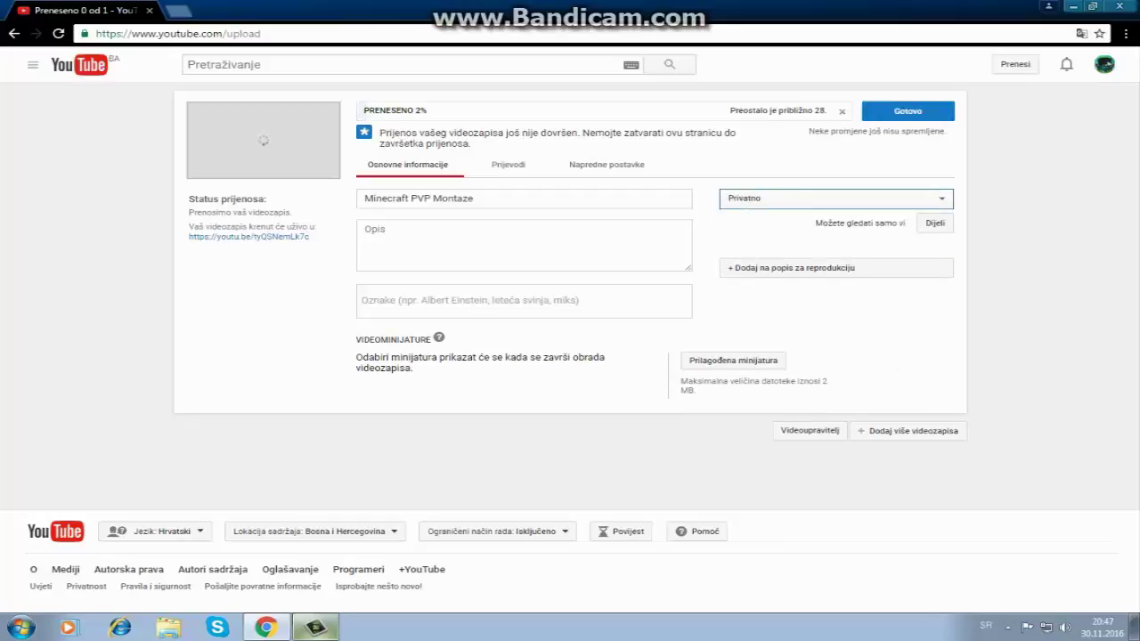
left_click(907, 111)
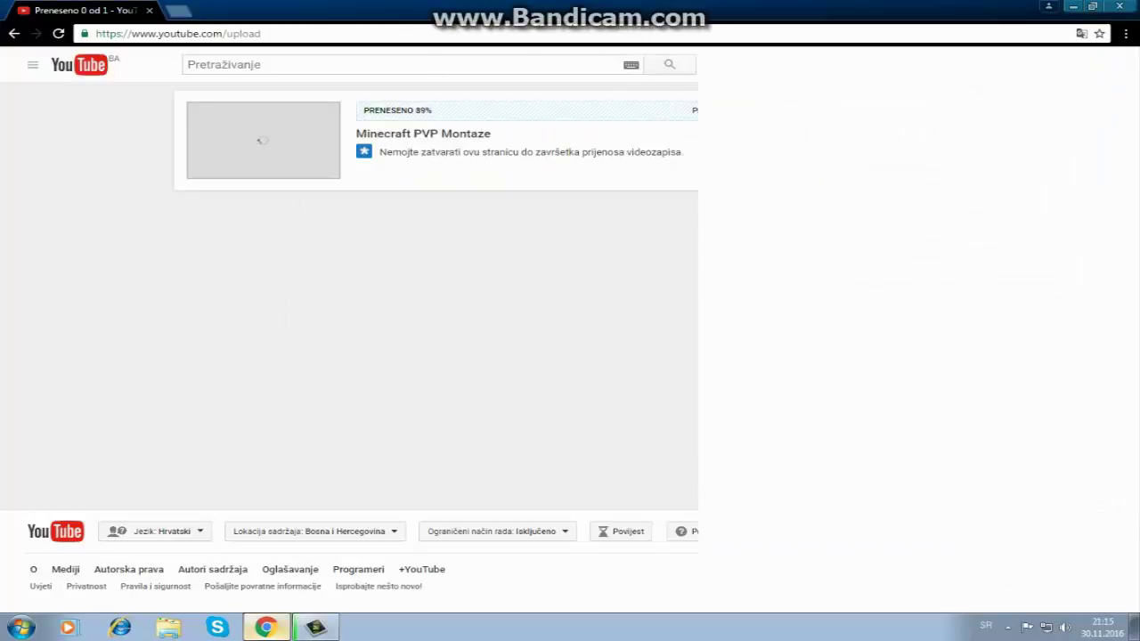
Return to editing the details of the Minecraft PVP Montaze upload.
key("F12")
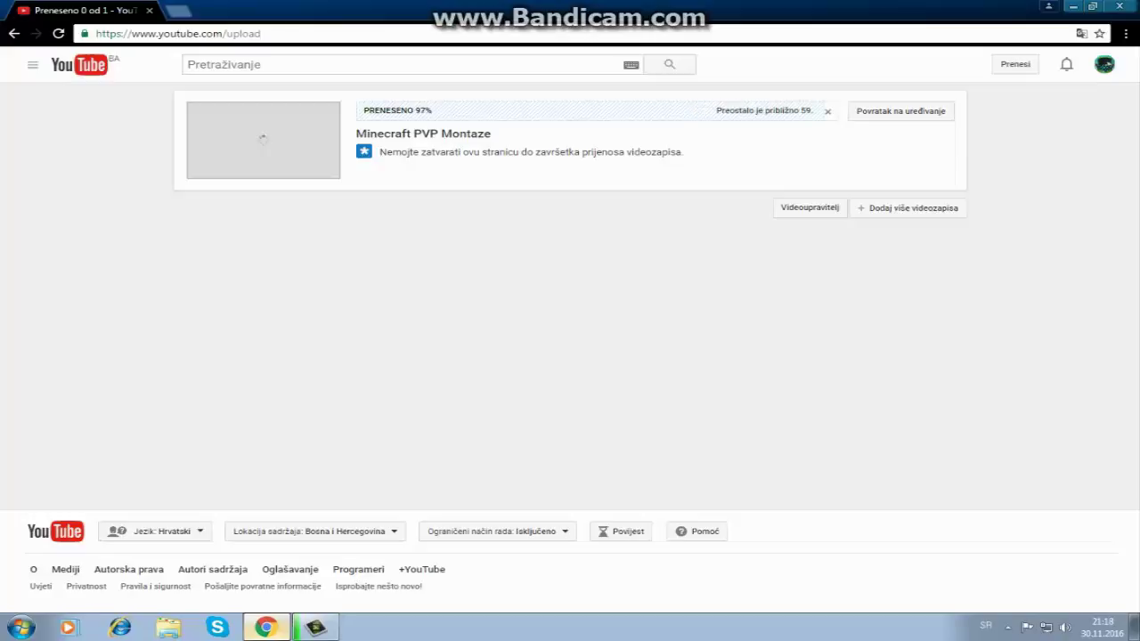
left_click(901, 111)
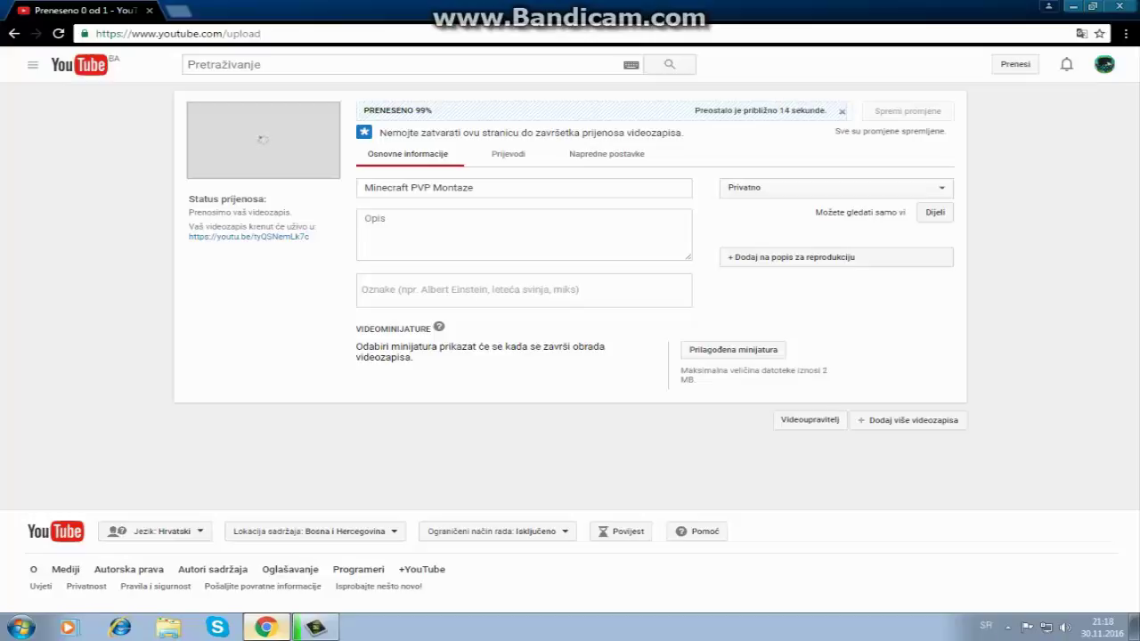
Check the system date and time while the upload is processed.
left_click(1007, 628)
left_click(1008, 628)
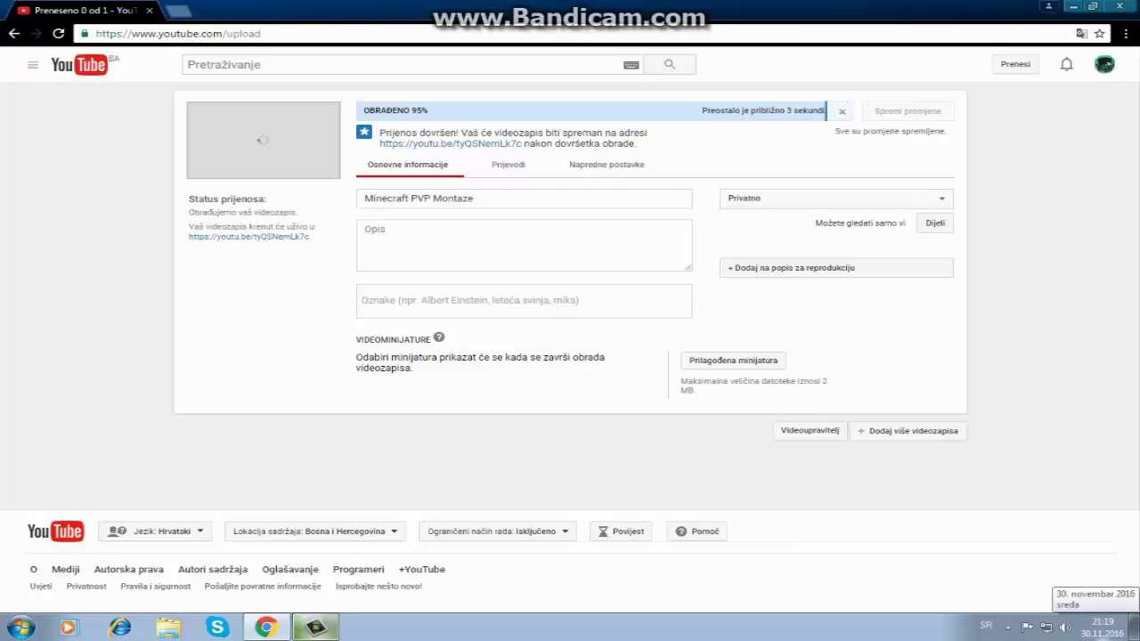
left_click(1102, 627)
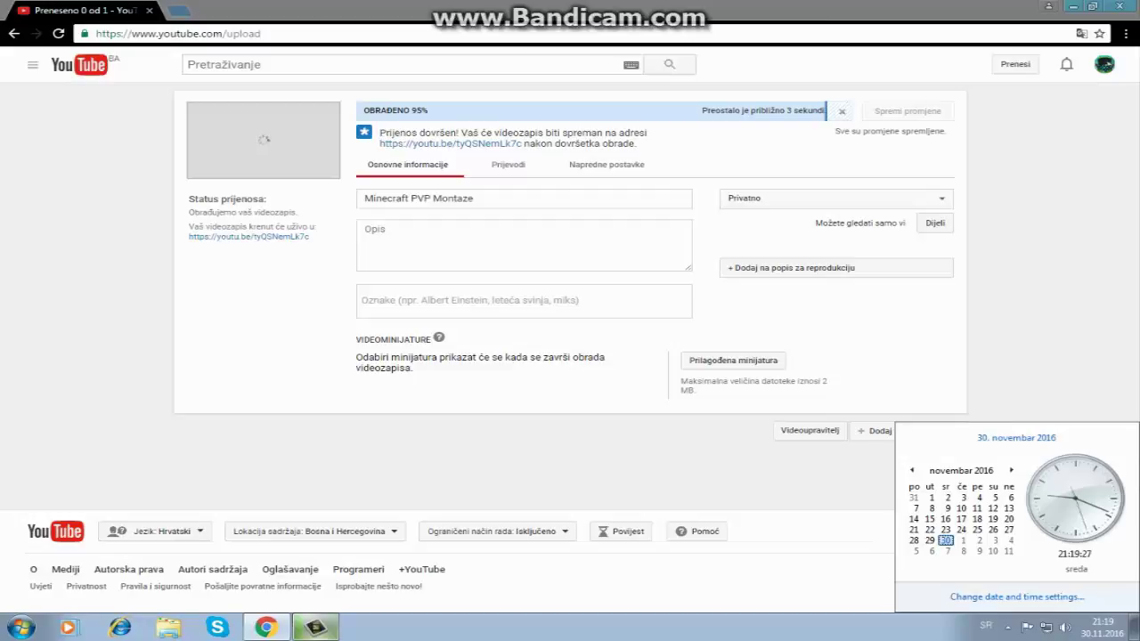
key("Escape")
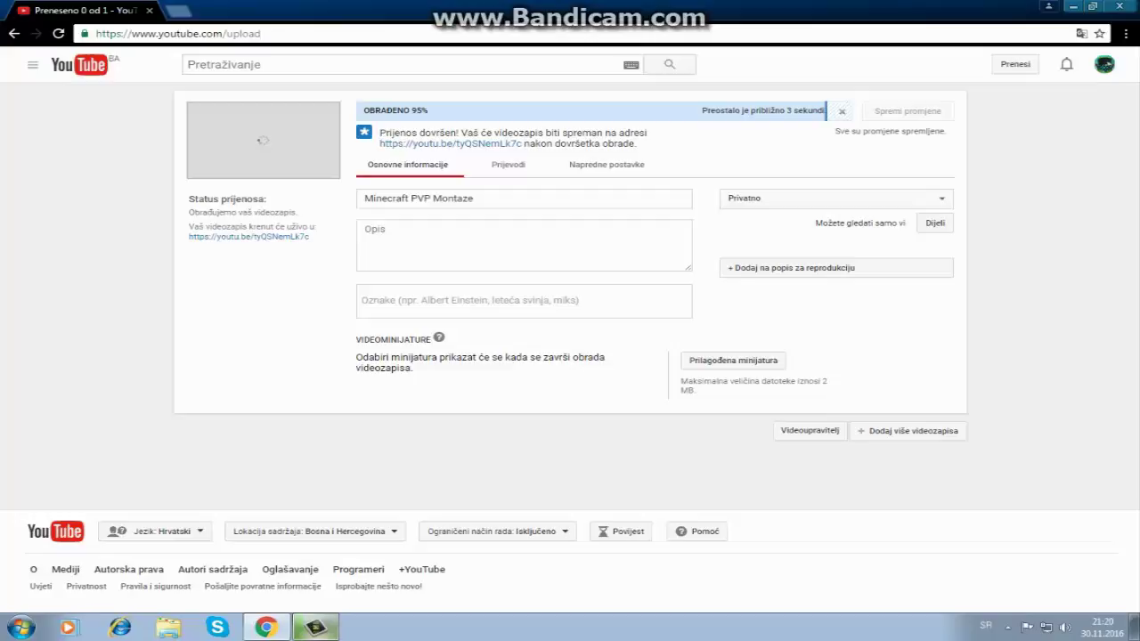
left_click(1073, 6)
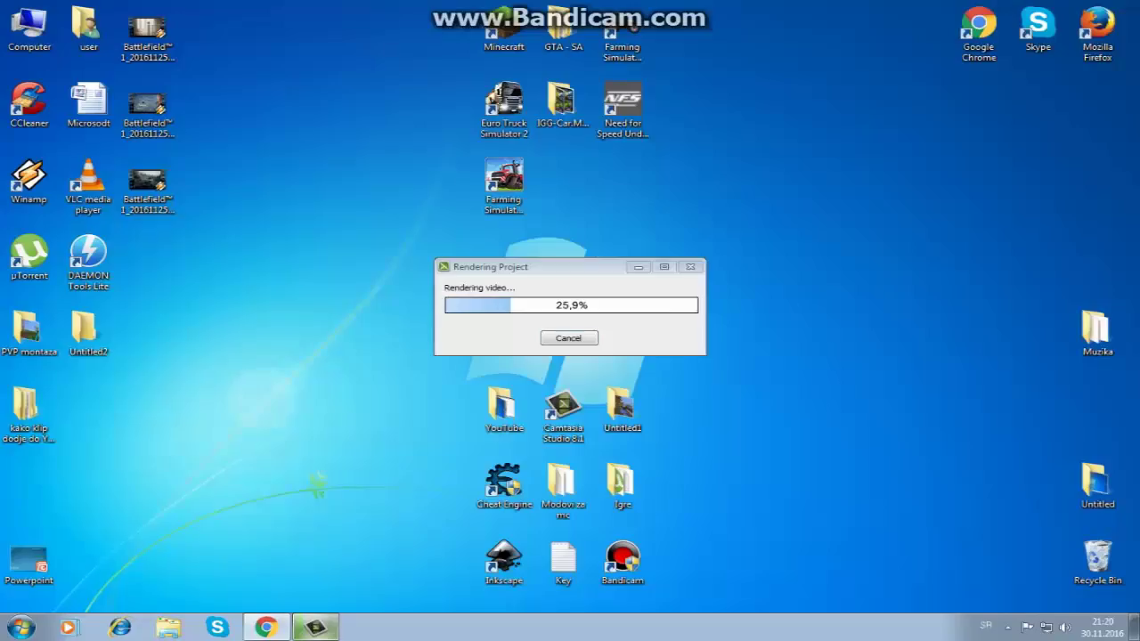
right_click(651, 147)
left_click(690, 188)
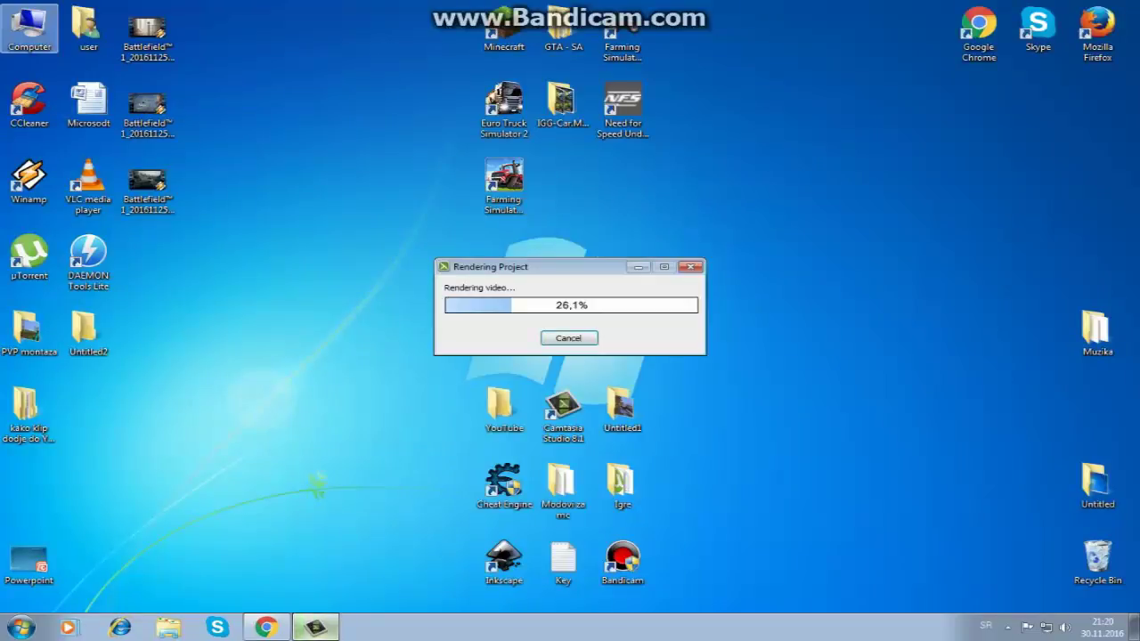
double_click(29, 26)
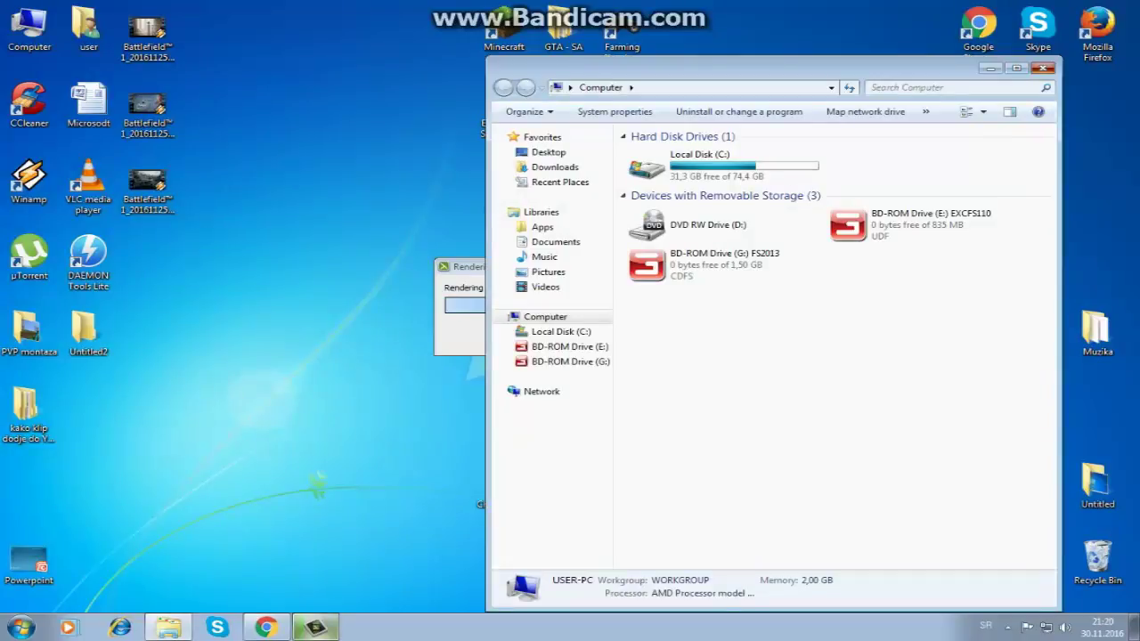
left_click(1043, 68)
key("alt+F4")
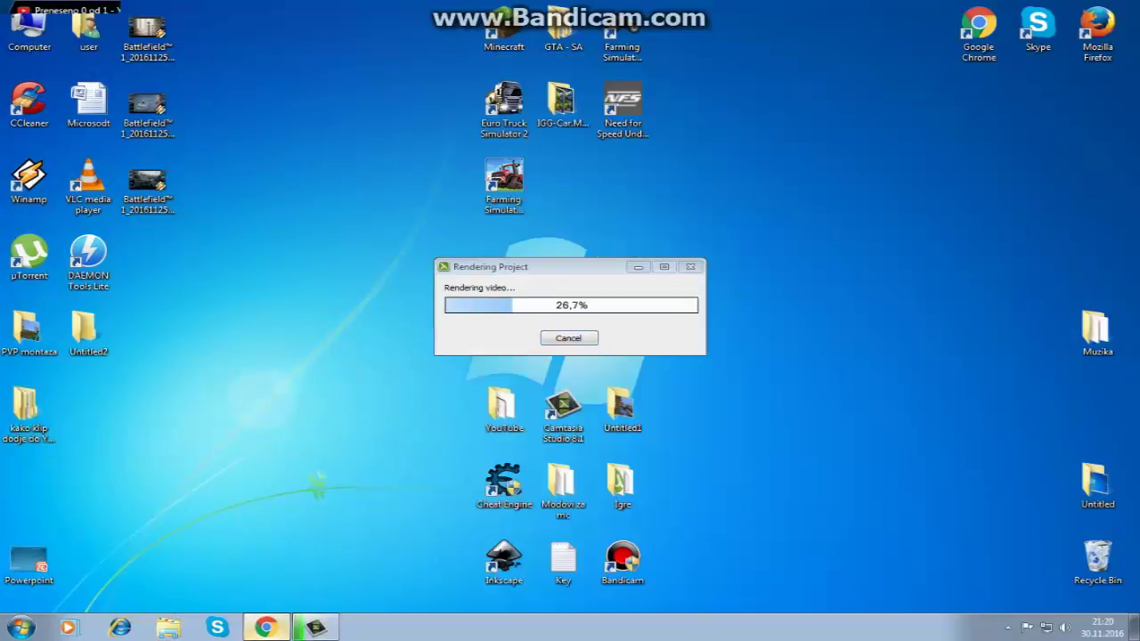
left_click(265, 627)
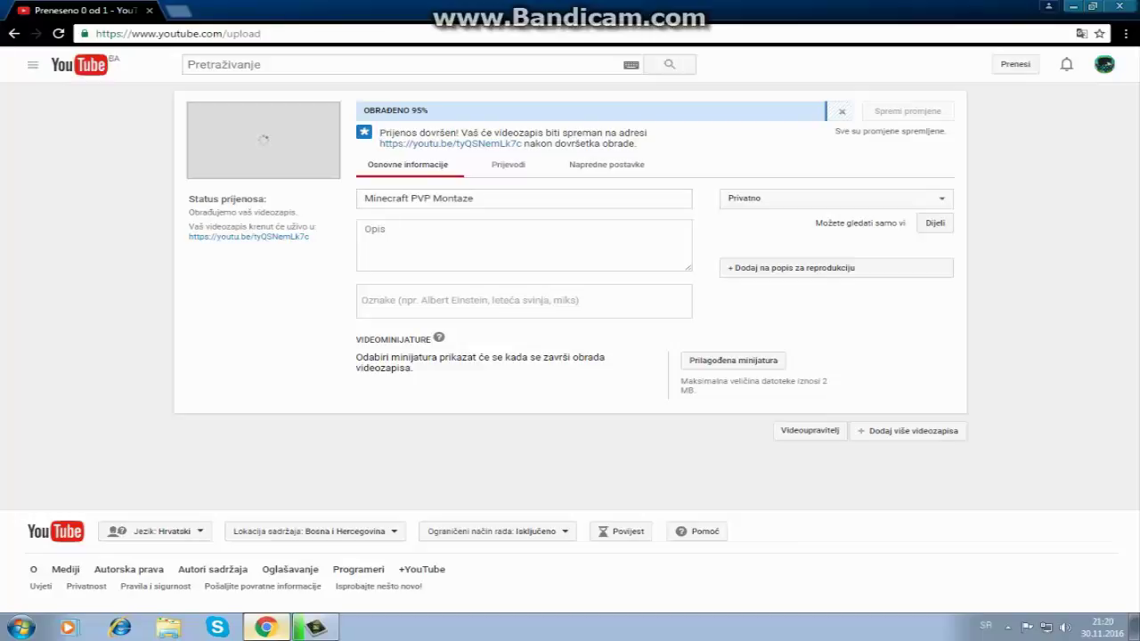
Load the YouTube home page in a new browser tab alongside the upload page.
left_click(178, 10)
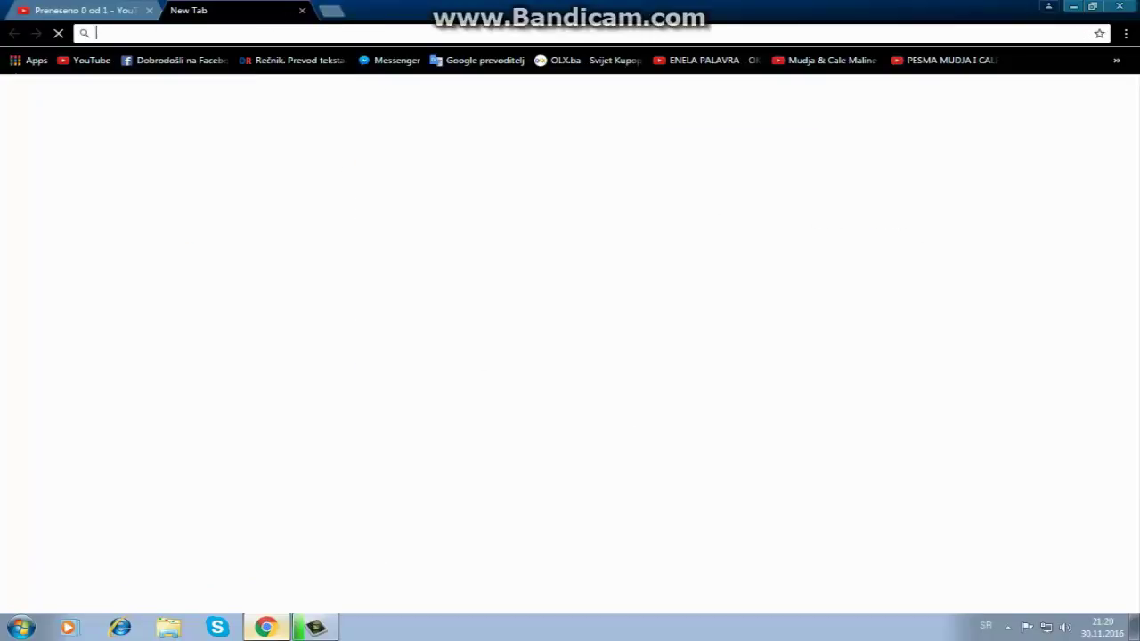
left_click(86, 59)
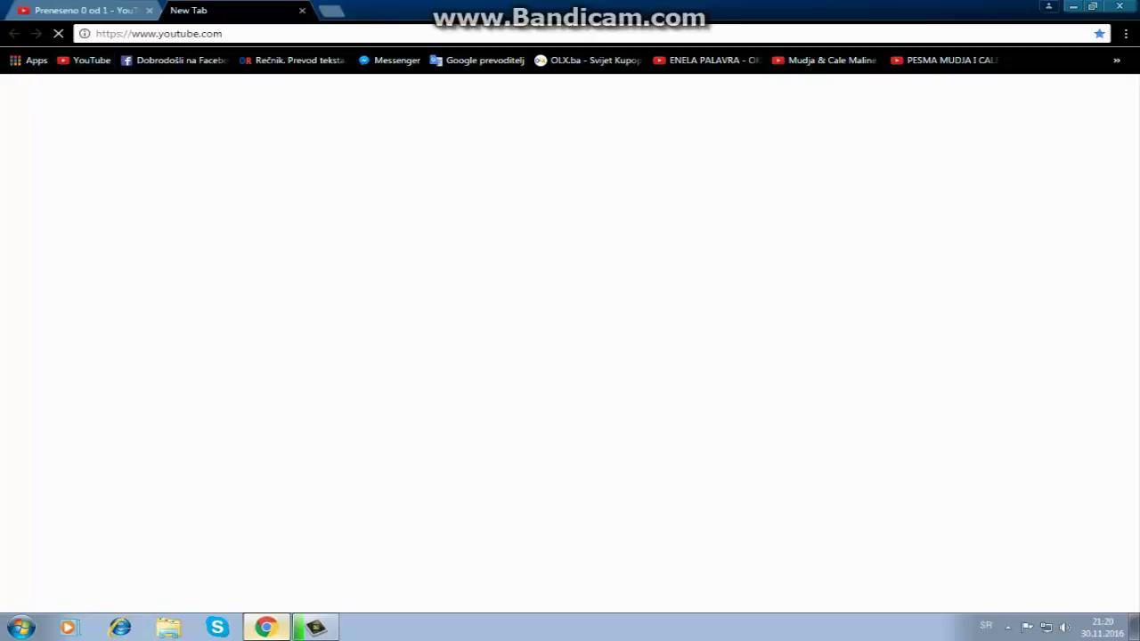
left_click(86, 11)
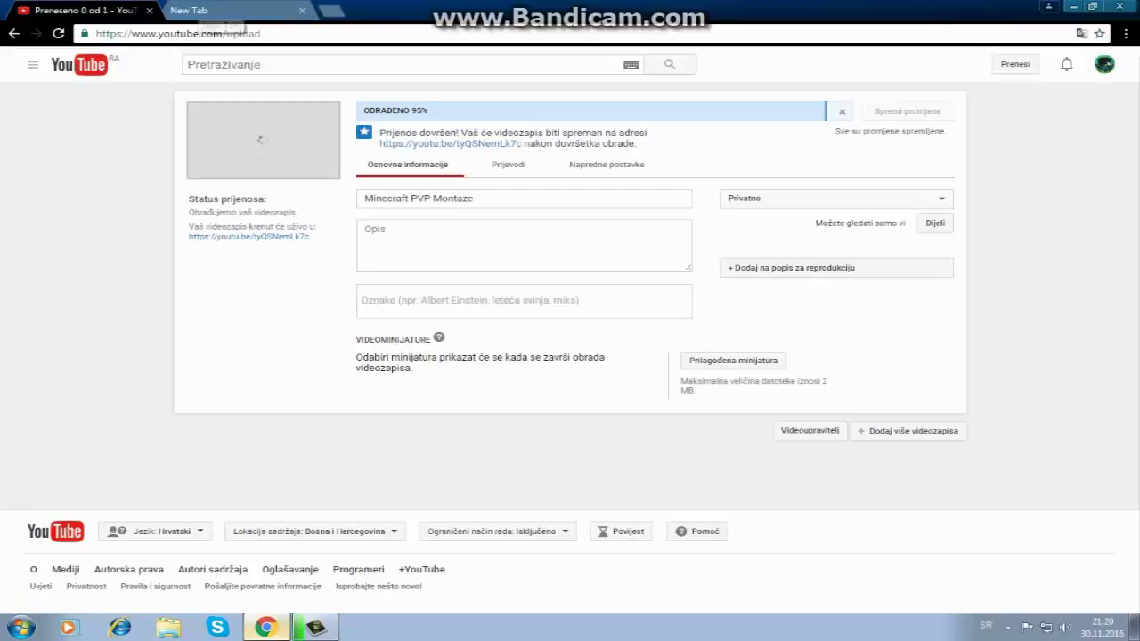
key("ctrl+Tab")
key("ctrl+shift+Tab")
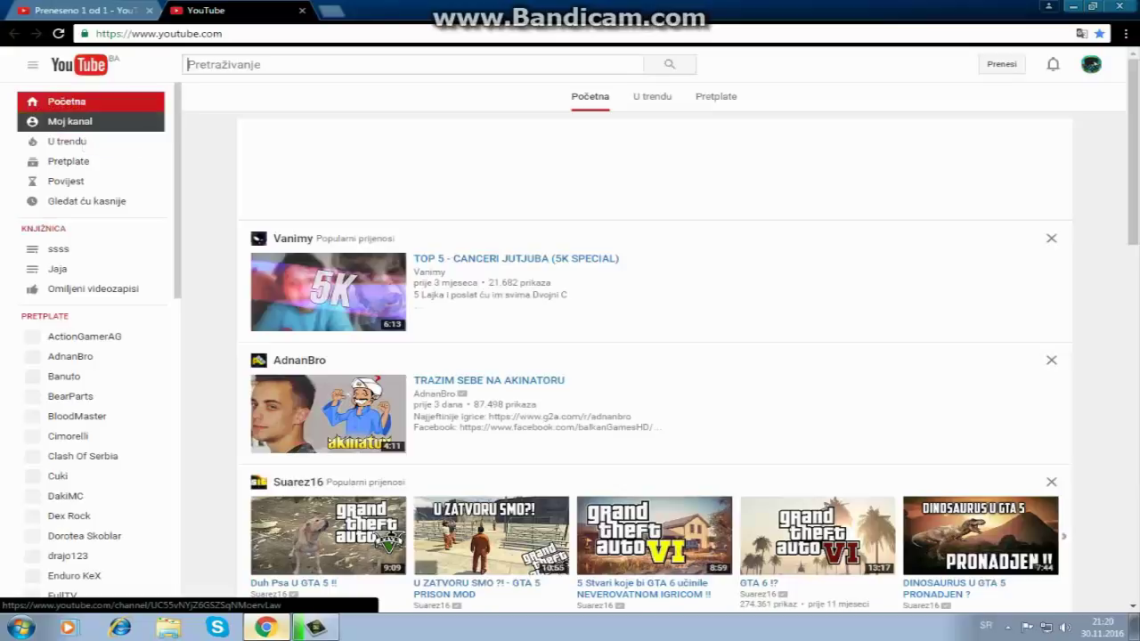
Open the uploaded Minecraft PVP Montaze video from the uploads on the own channel page.
left_click(69, 121)
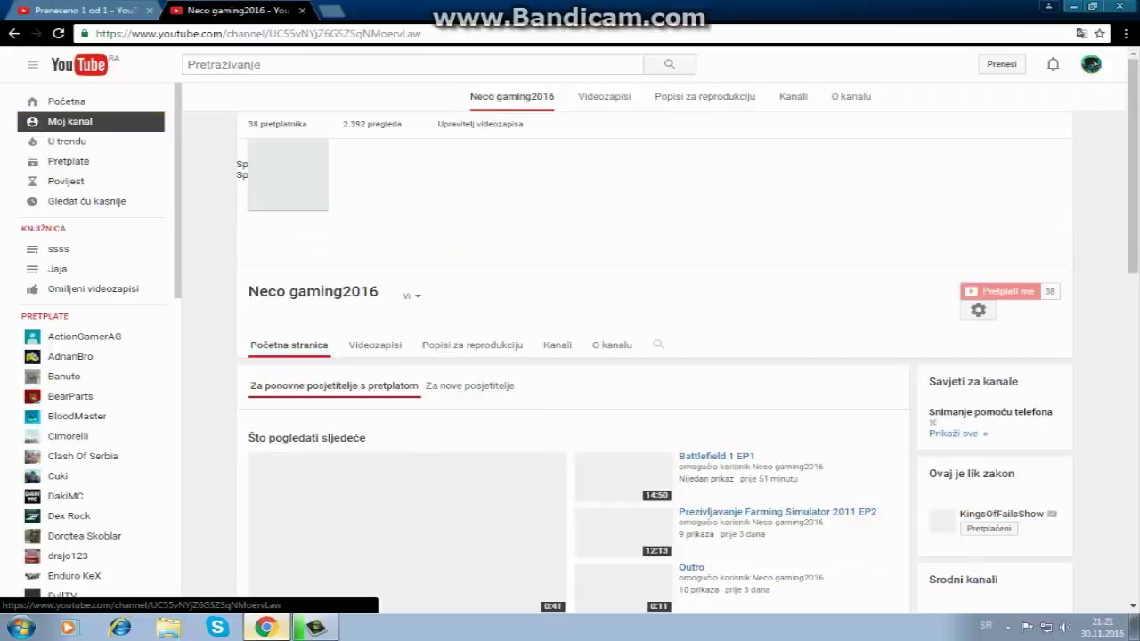
scroll(407, 429, "down", 1)
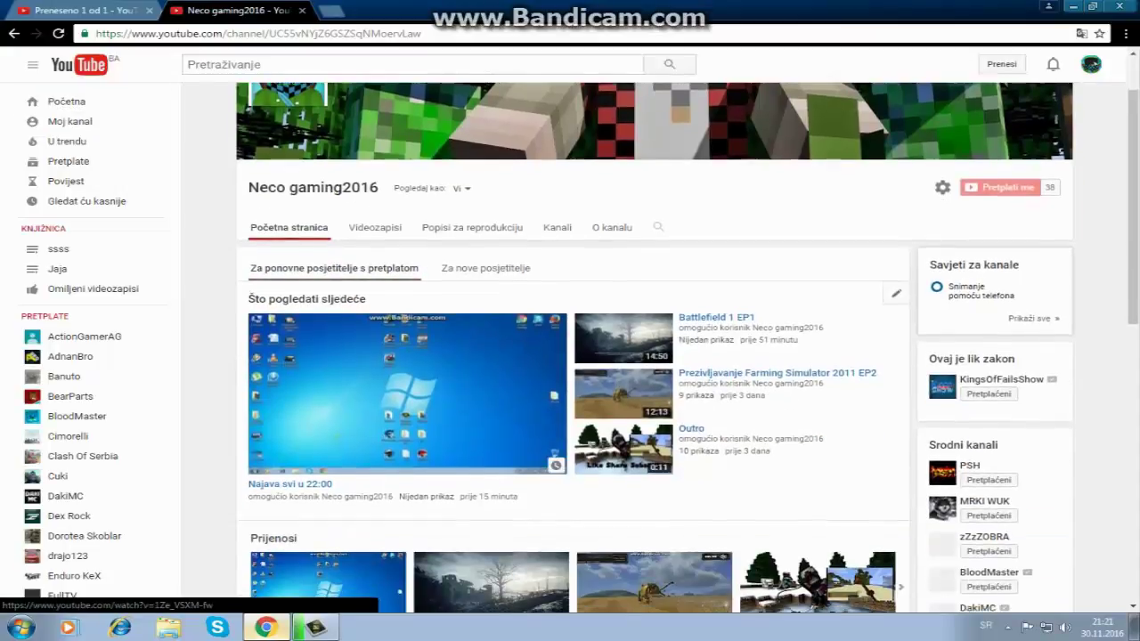
scroll(407, 391, "down", 1)
left_click(375, 161)
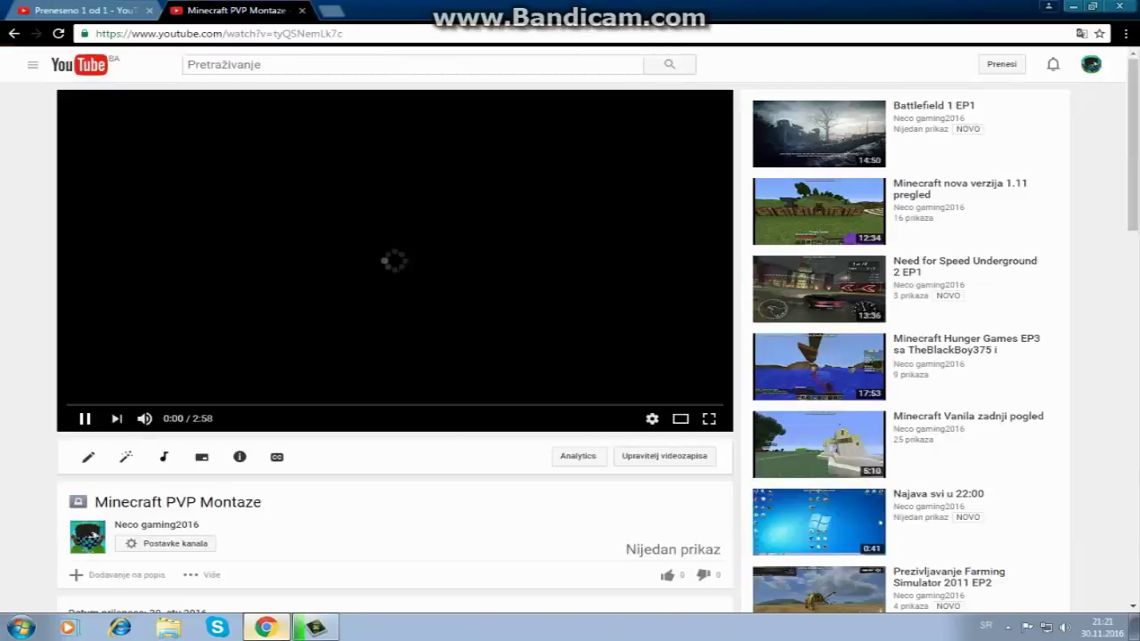
Pause the video and check which playback qualities are available for it.
left_click(84, 419)
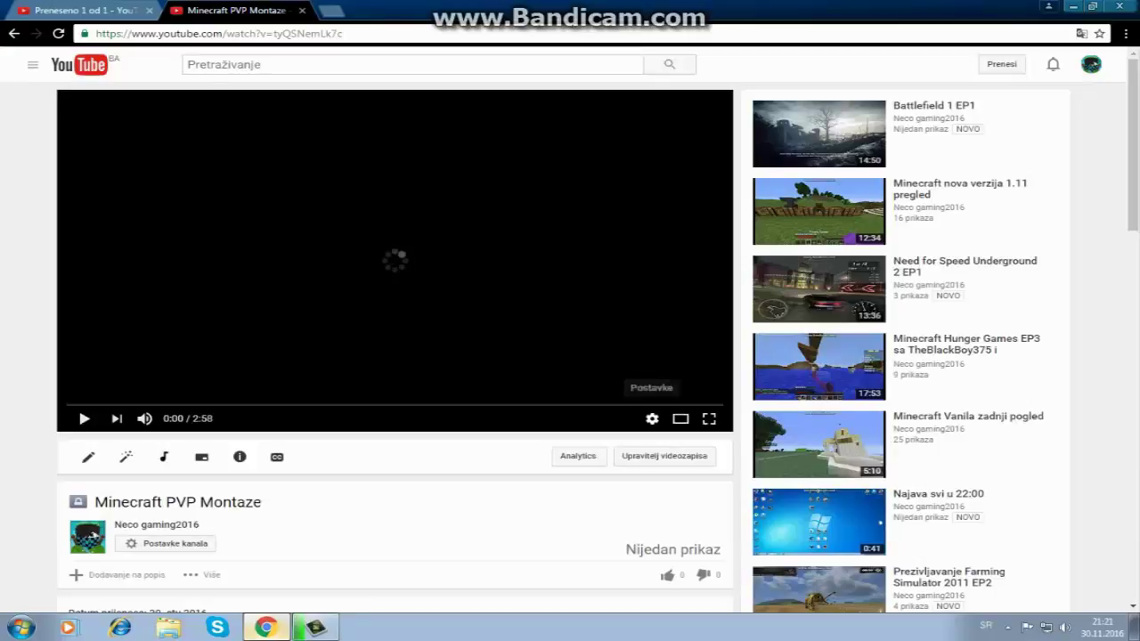
left_click(652, 419)
left_click(676, 377)
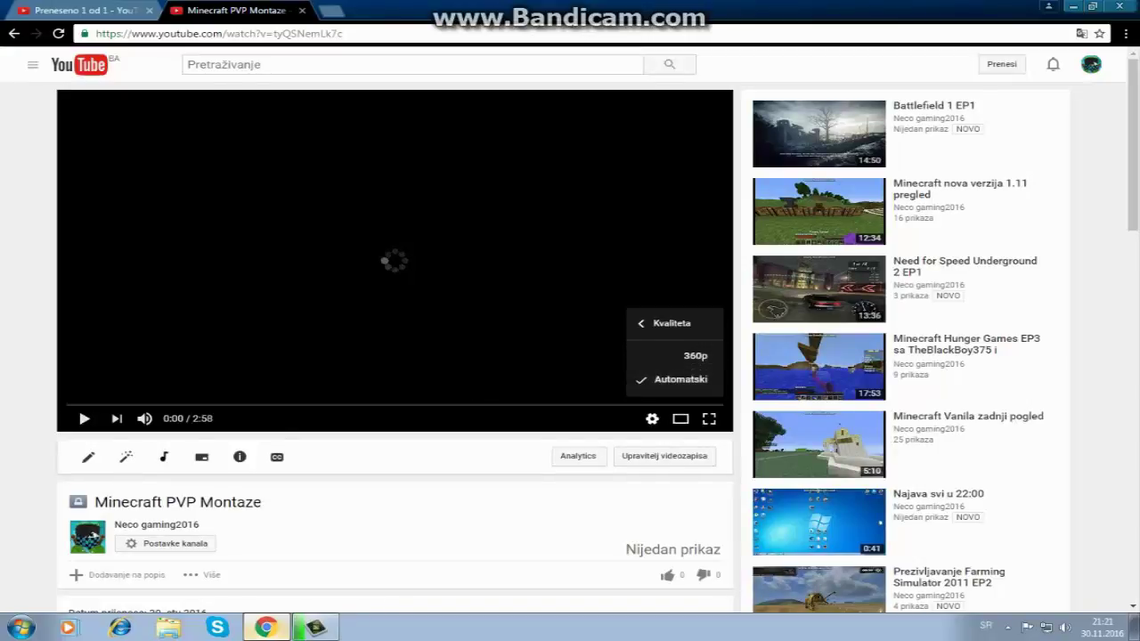
Return to the upload page, choose the "Like Share Subscribe" frame as the video's thumbnail and save the changes.
left_click(133, 10)
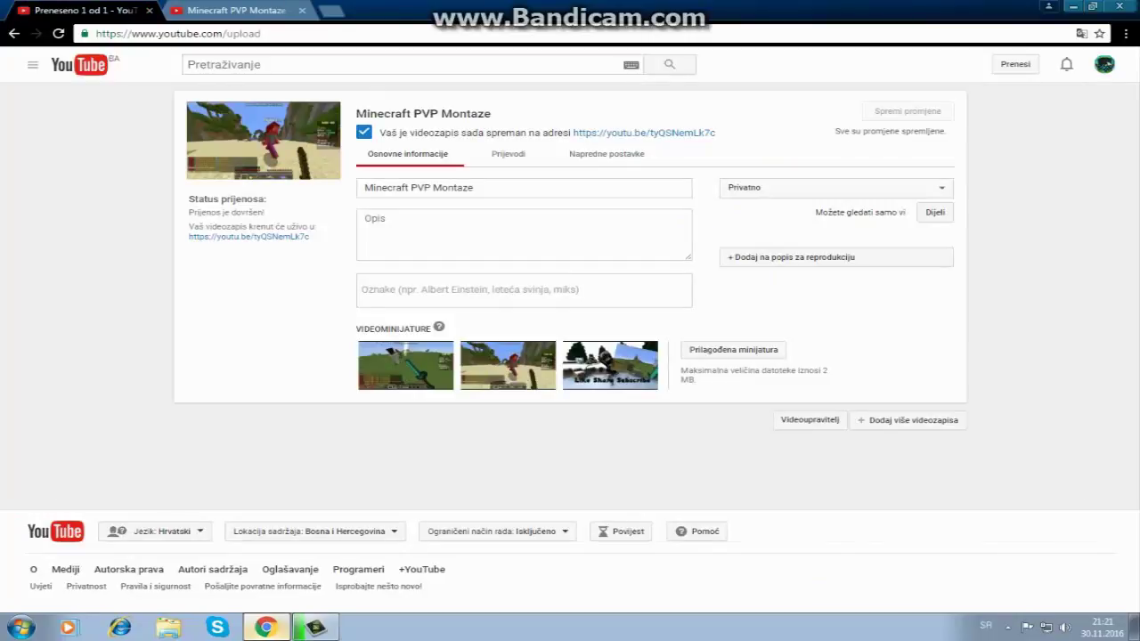
left_click(610, 365)
left_click(908, 110)
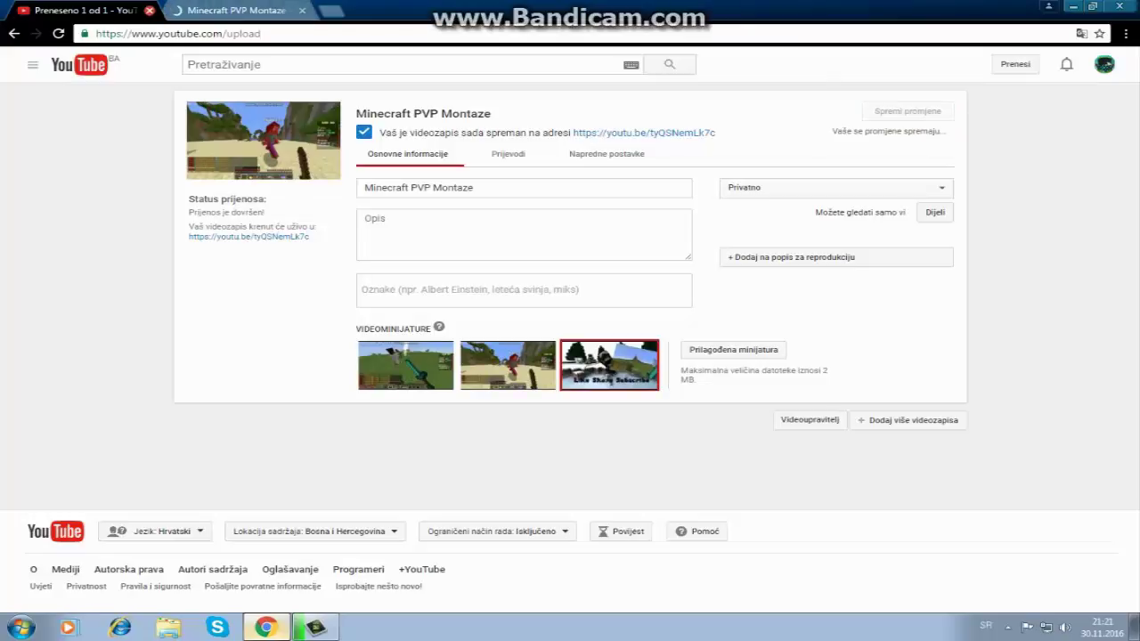
Close the upload page and keep only the video's watch page open.
left_click(148, 10)
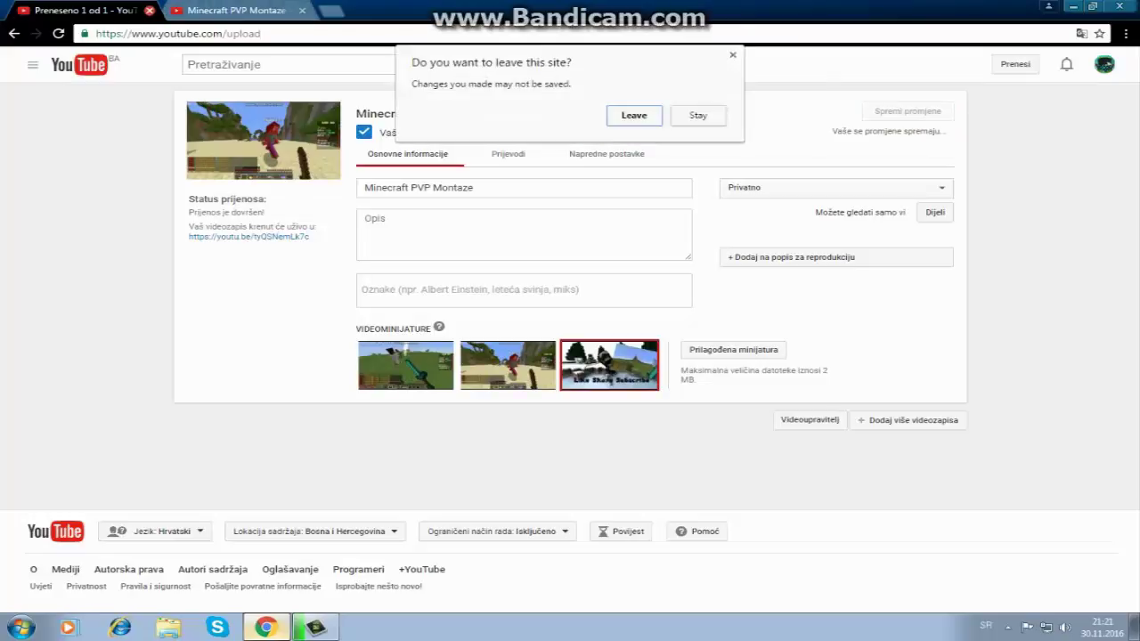
left_click(733, 55)
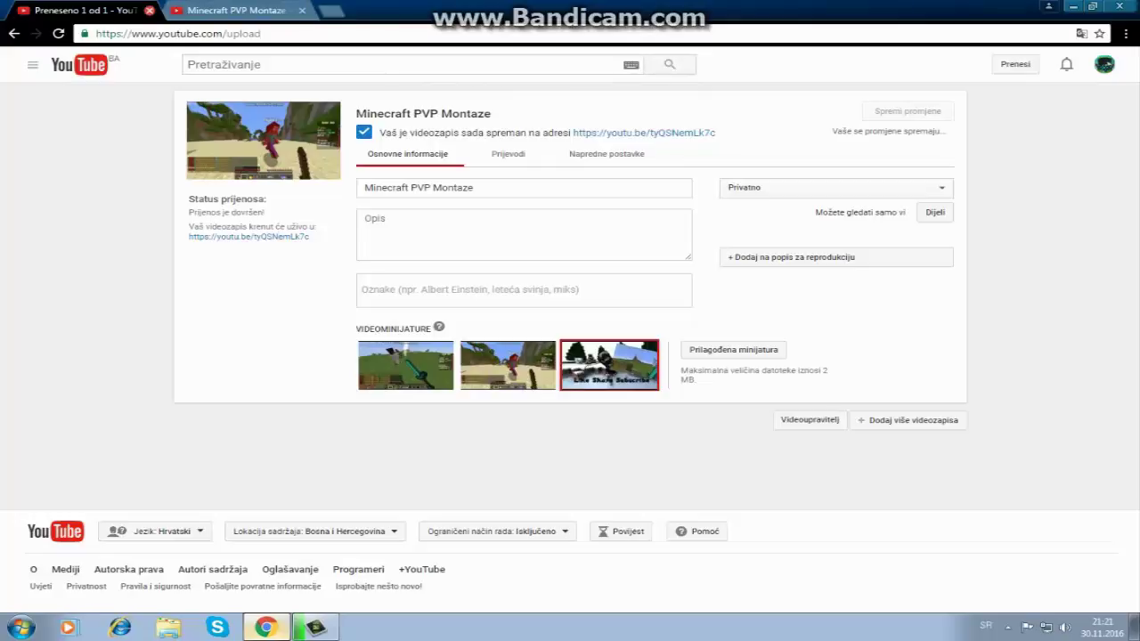
left_click(149, 9)
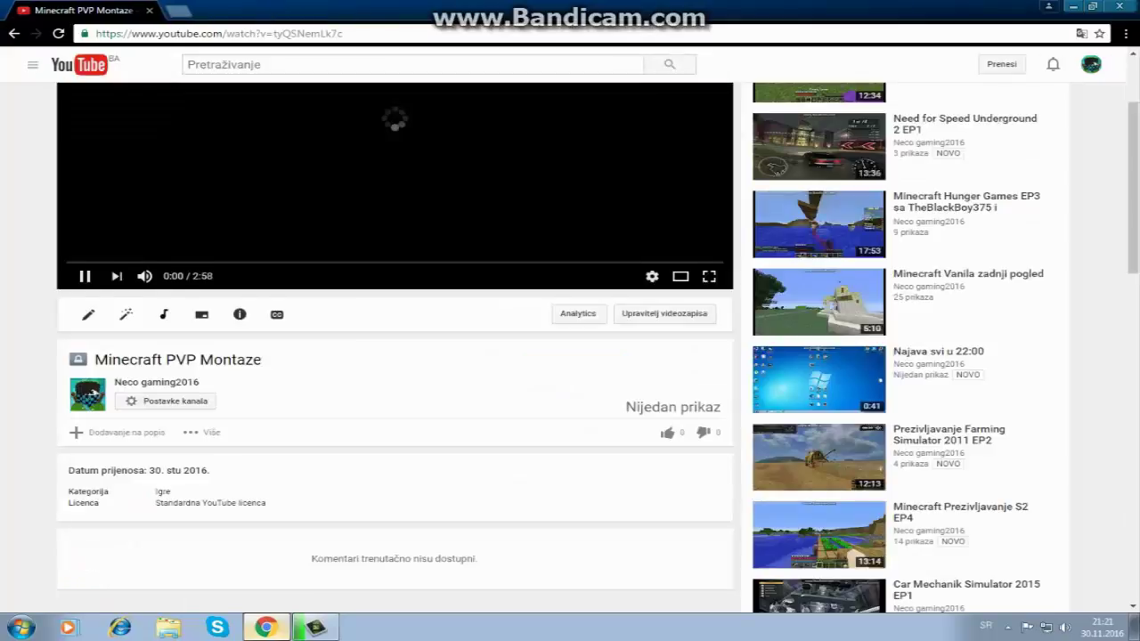
Review the video's information below the player, play its opening seconds and pause it again.
scroll(570, 347, "down", 1)
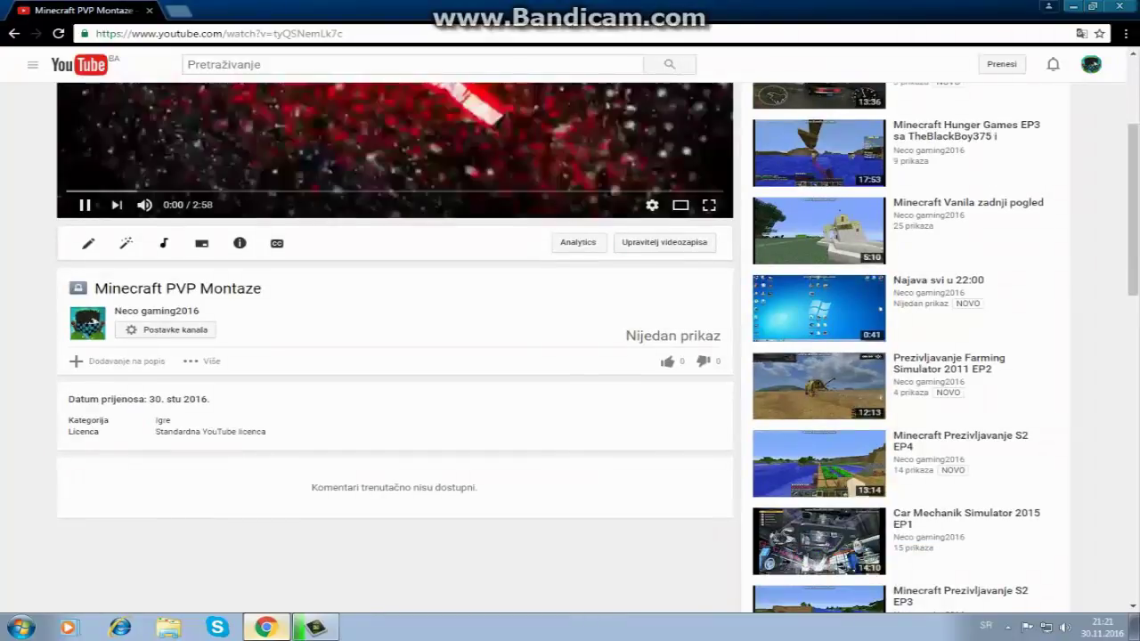
left_click(85, 203)
scroll(570, 347, "down", 3)
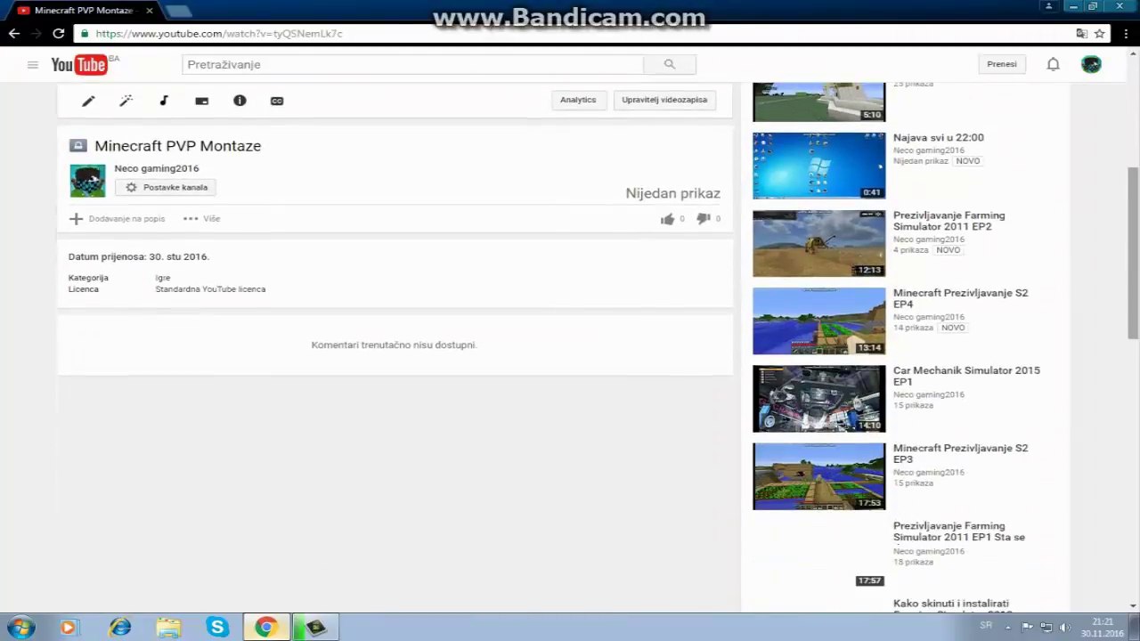
scroll(570, 347, "up", 2)
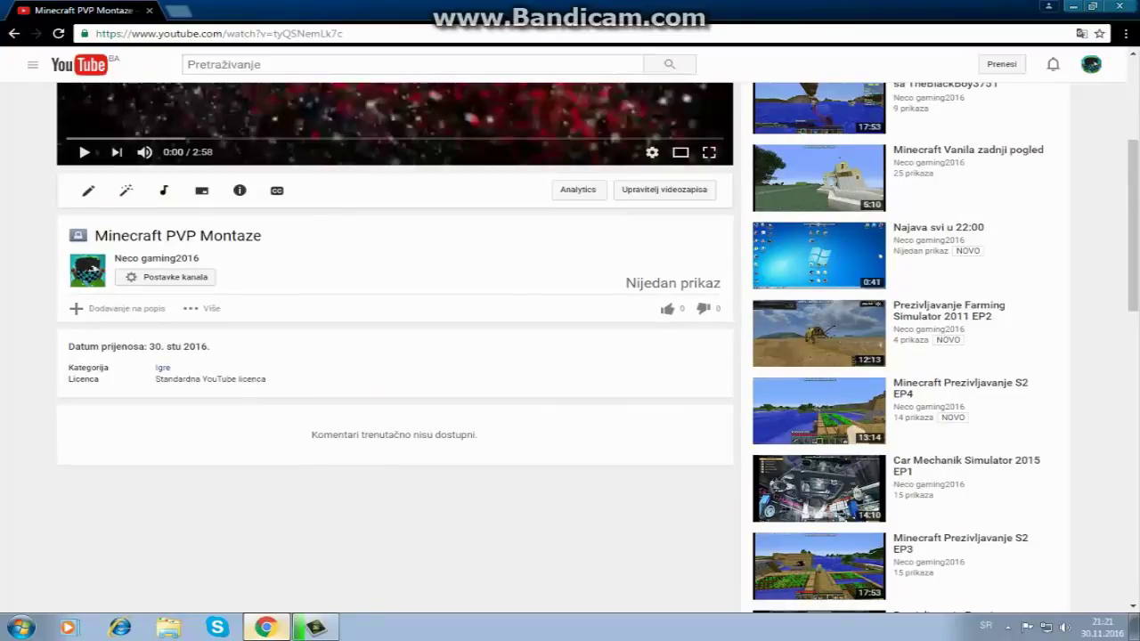
left_click(166, 277)
scroll(570, 347, "up", 1)
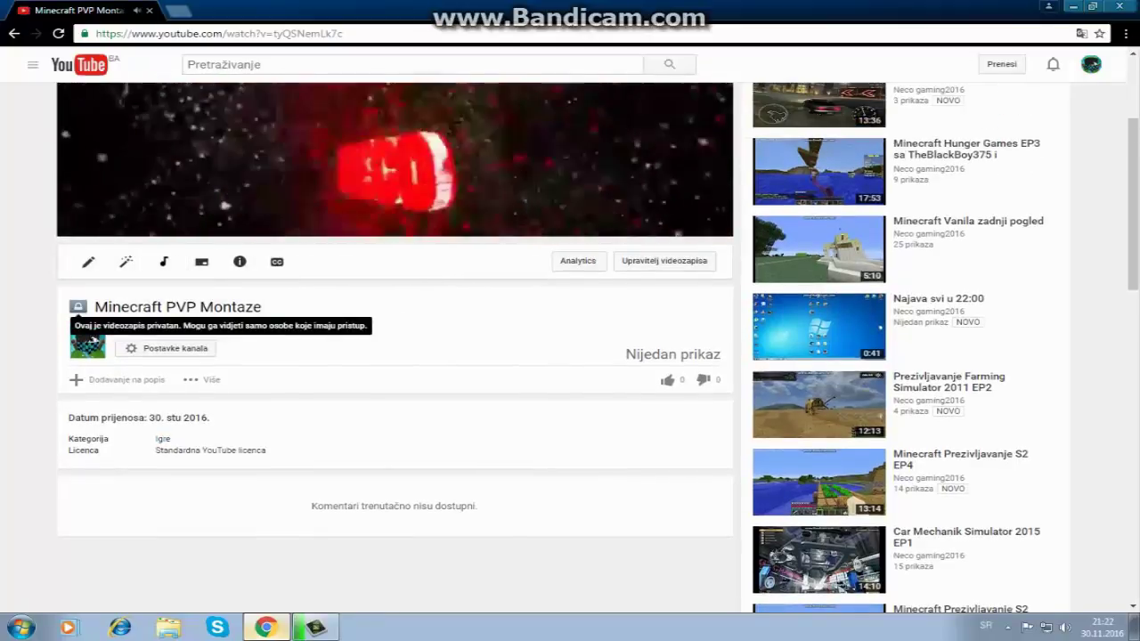
left_click(84, 224)
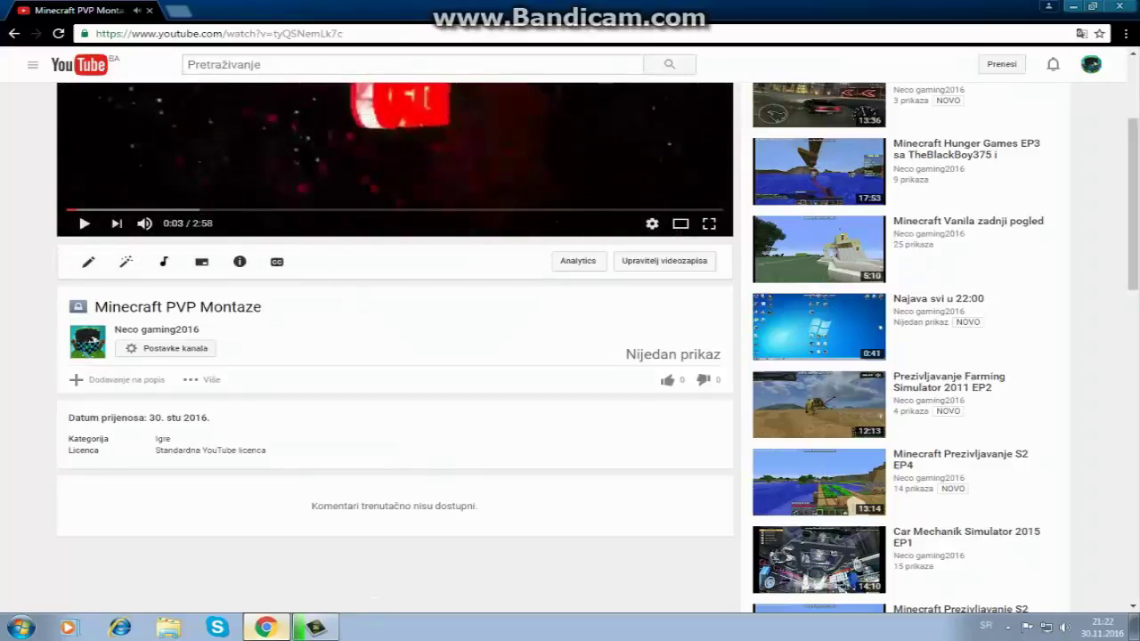
Open the video's description and privacy for editing on the watch page and view the privacy options.
mouse_move(79, 306)
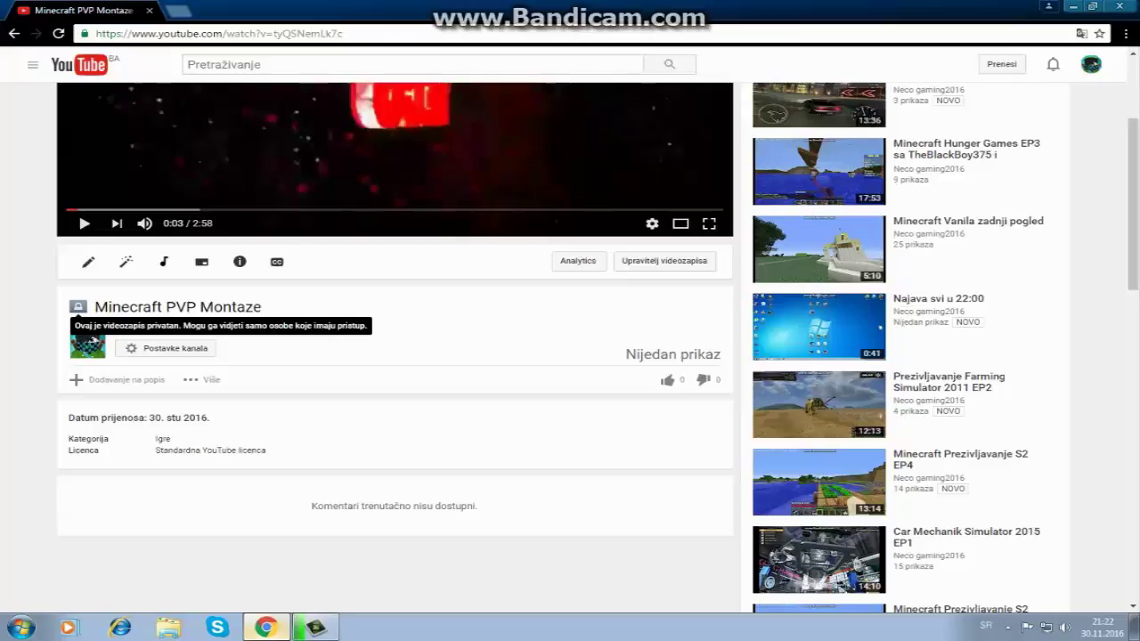
left_click(79, 307)
scroll(391, 356, "up", 3)
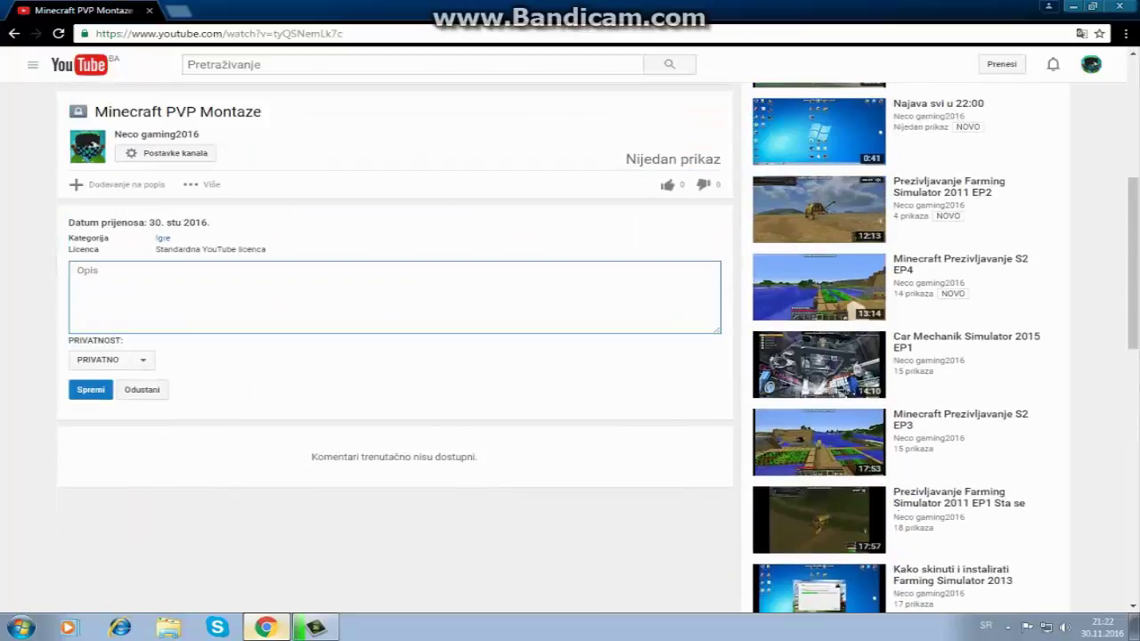
left_click(116, 361)
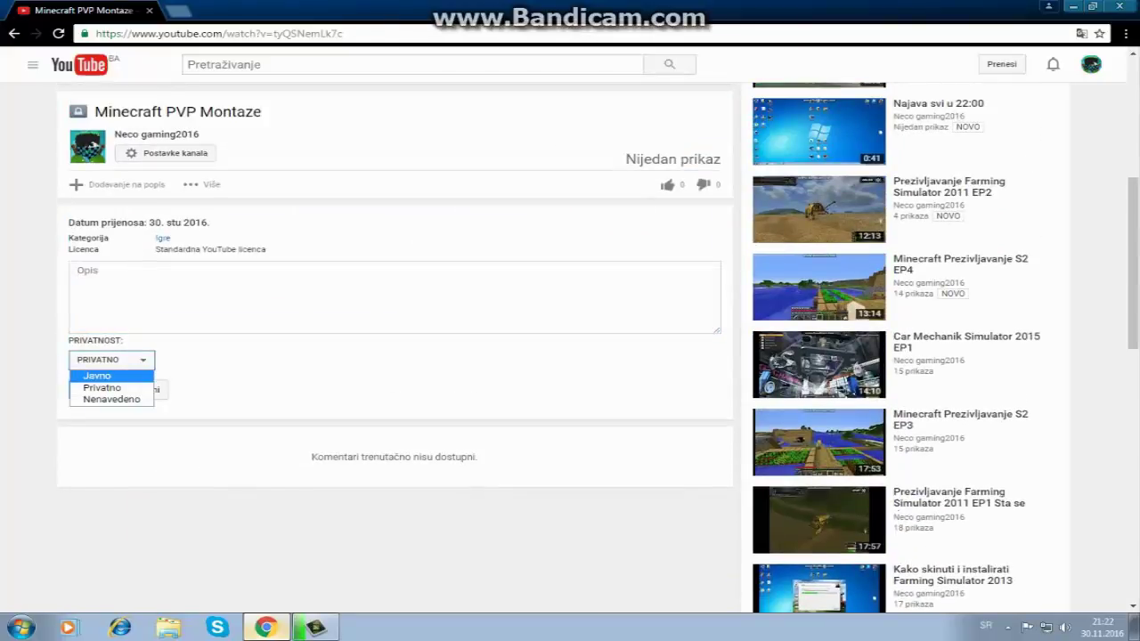
scroll(570, 347, "up", 5)
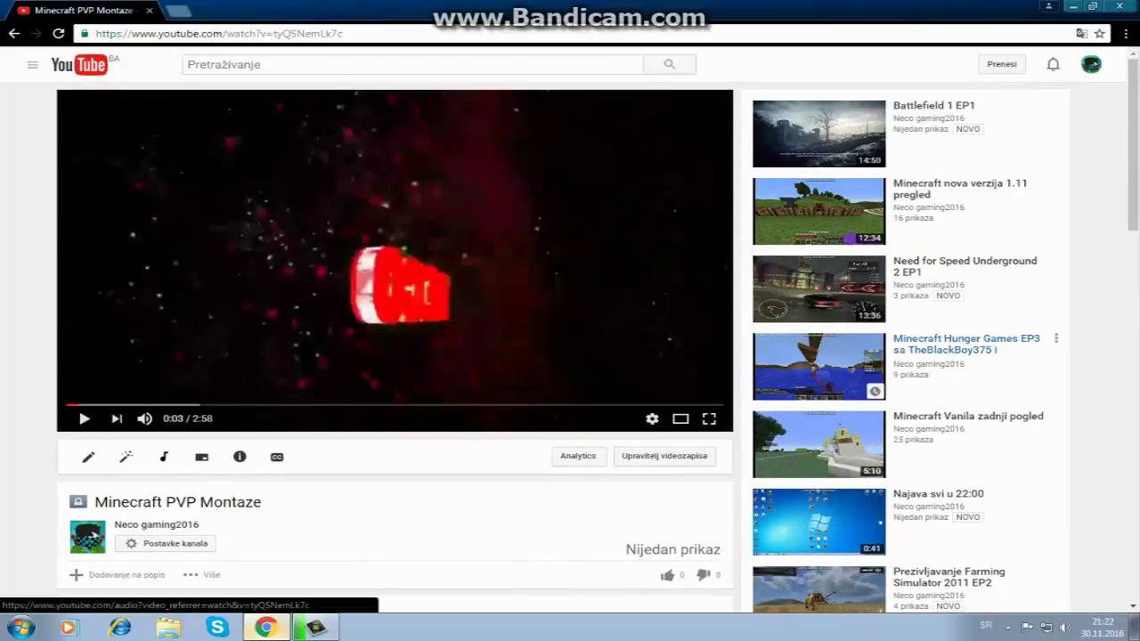
scroll(392, 356, "down", 3)
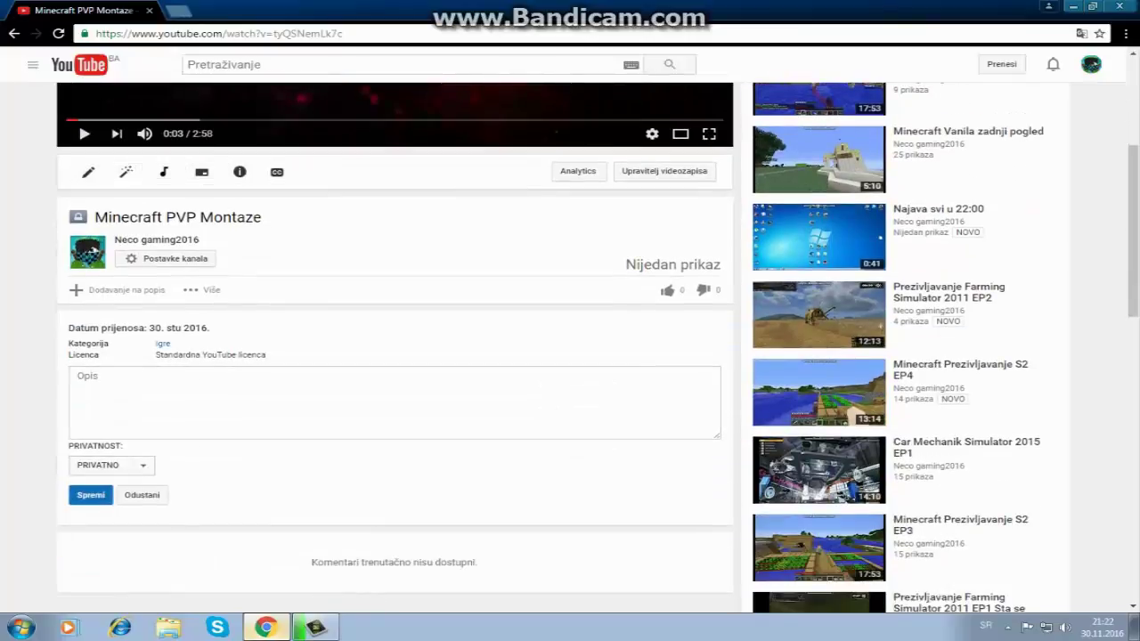
scroll(392, 347, "up", 3)
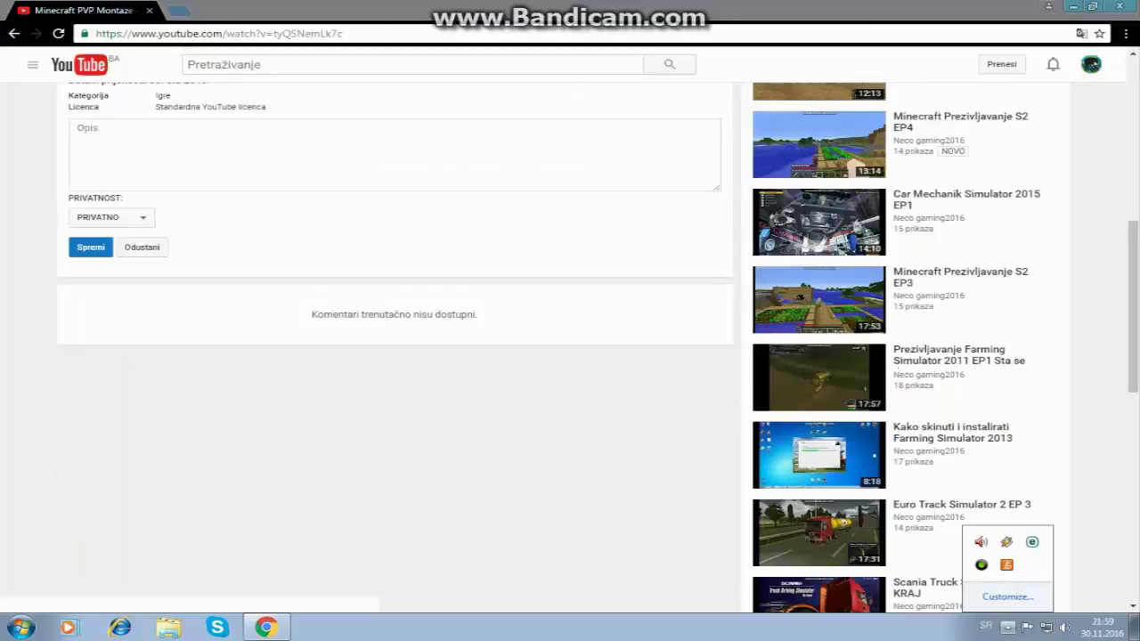
key("F12")
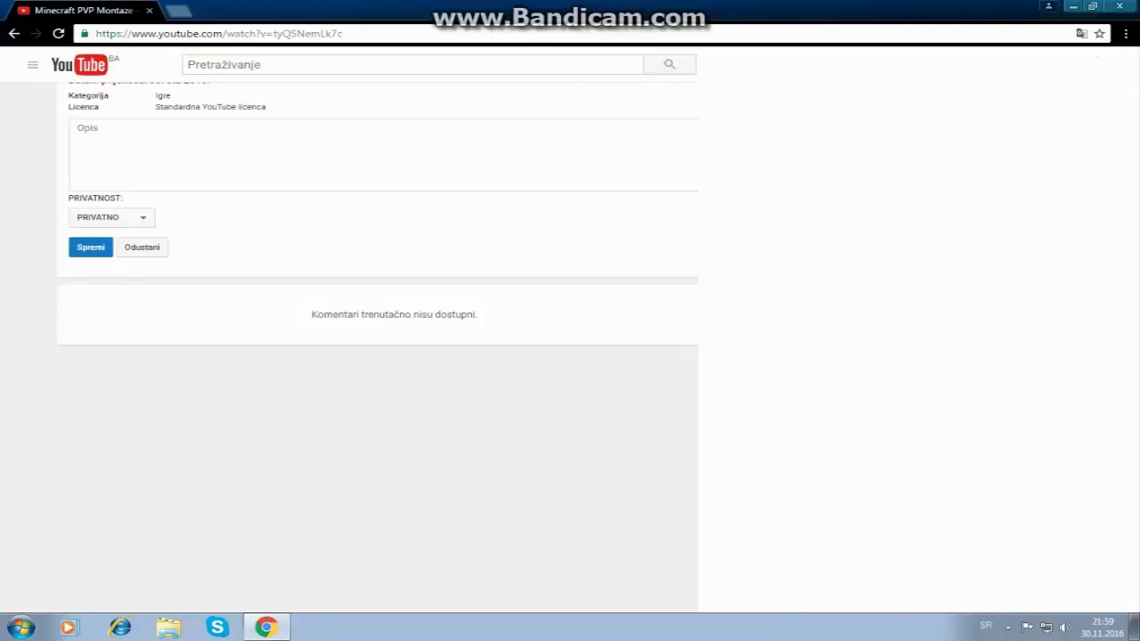
key("F12")
key("F12")
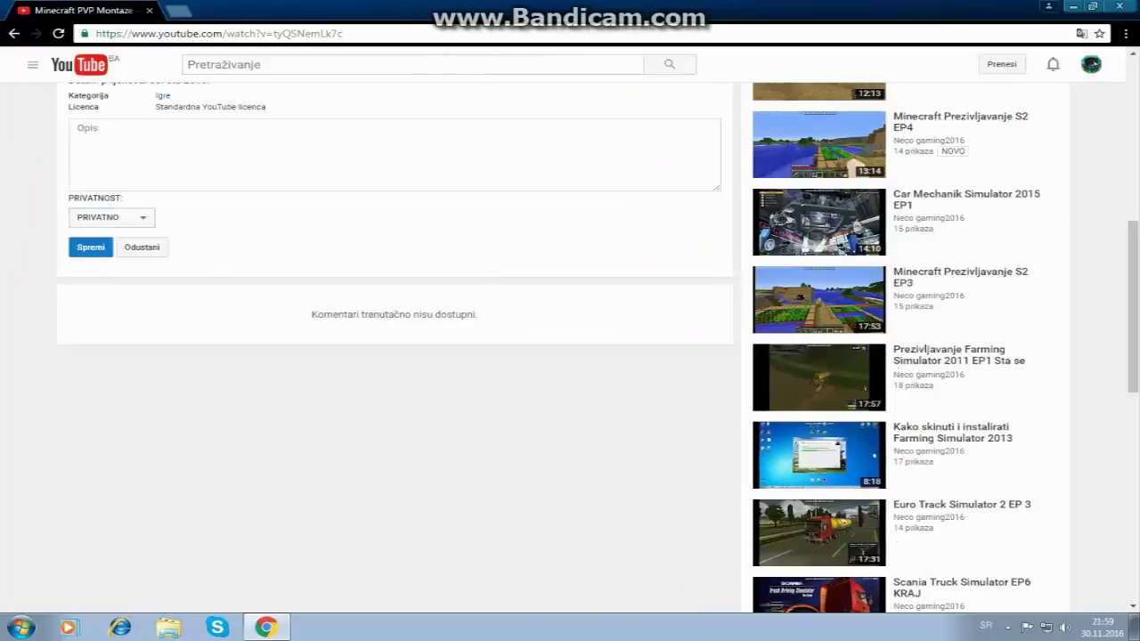
Show the video's privacy options again with Privatno highlighted and check the exact system time.
left_click(112, 218)
key("Up")
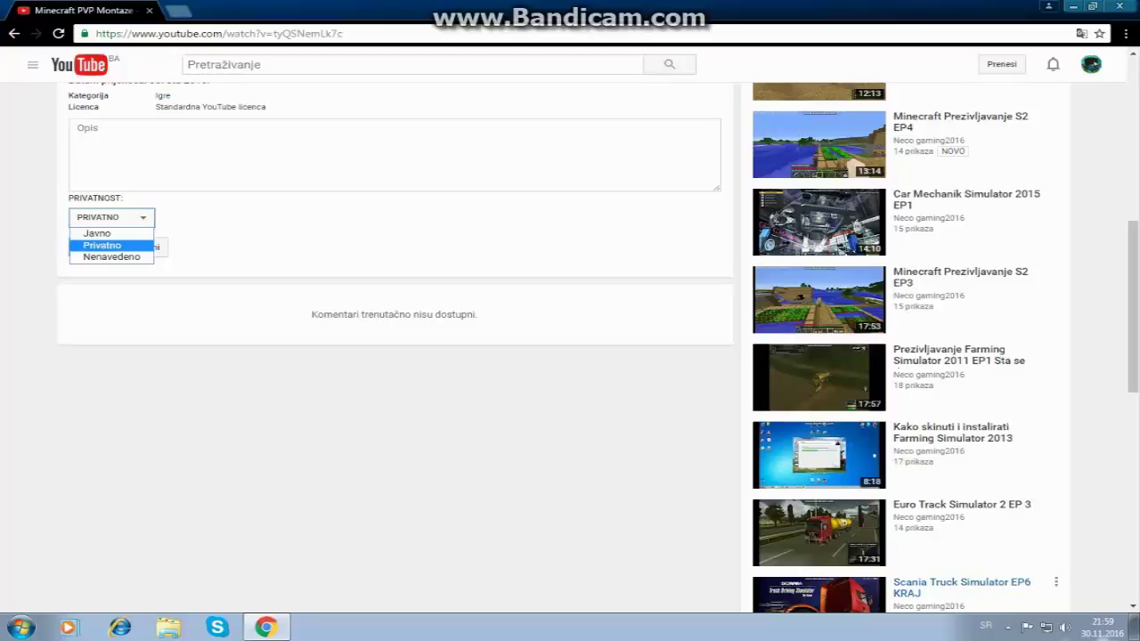
left_click(1102, 627)
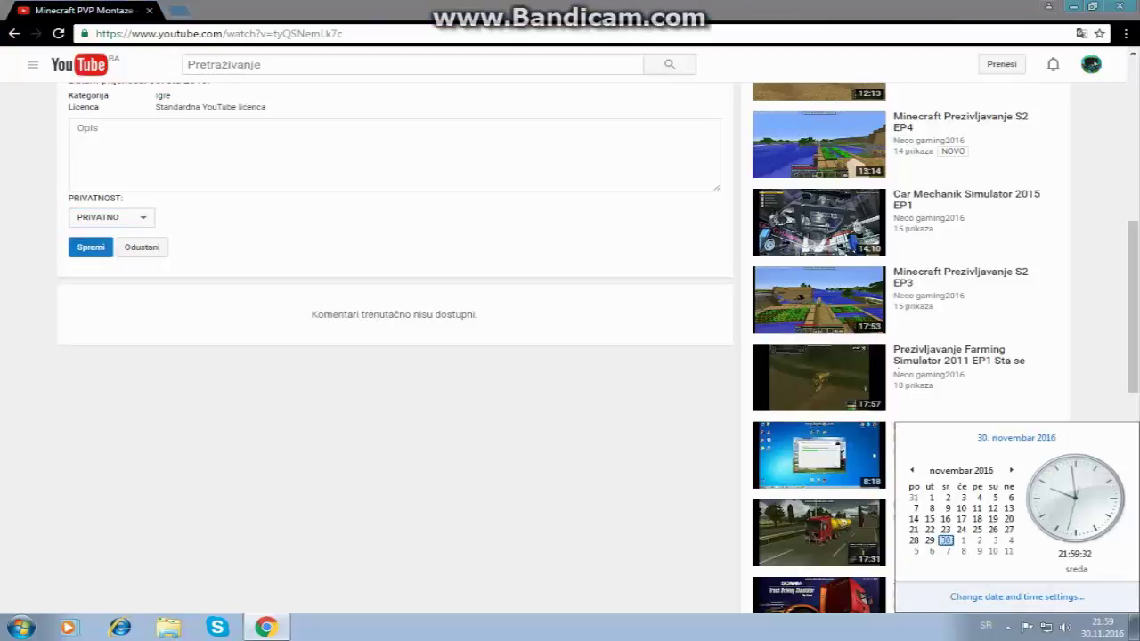